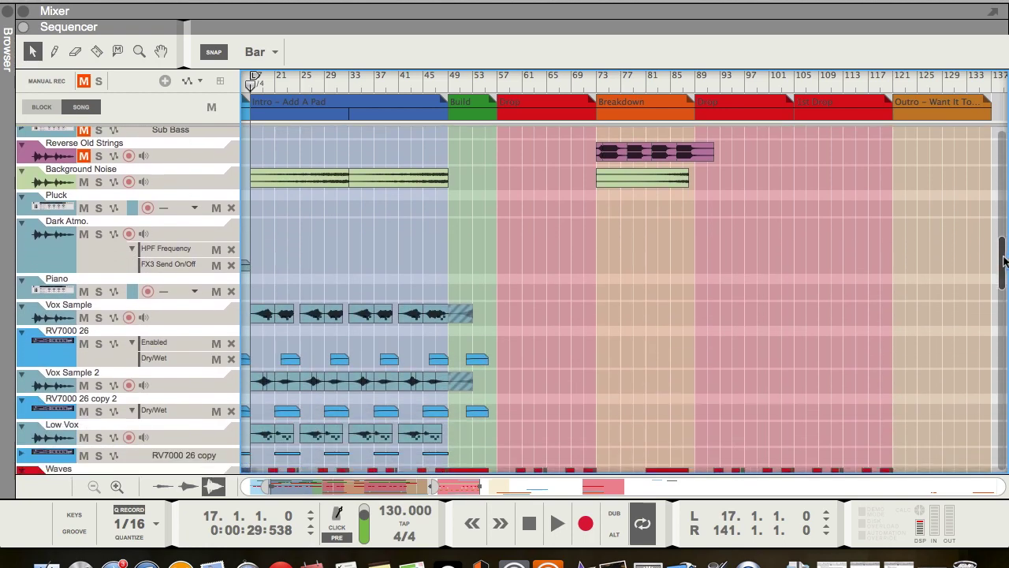
- Lower the BusComp threshold to about -7.8 dB, stop playback, and raise makeup to about 4.4 dB
left_click_drag(1004, 260, 1004, 293)
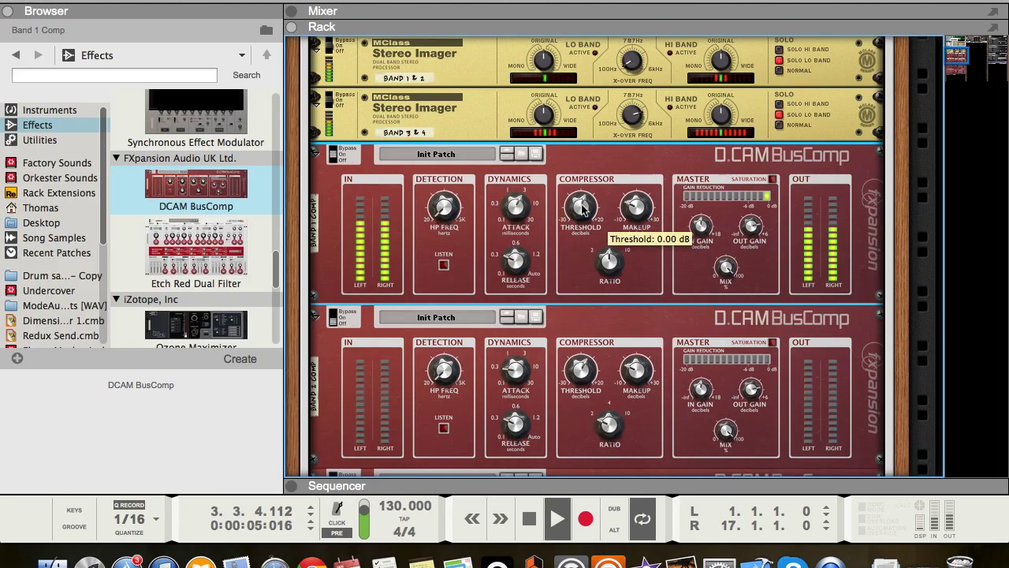
left_click_drag(582, 212, 582, 212)
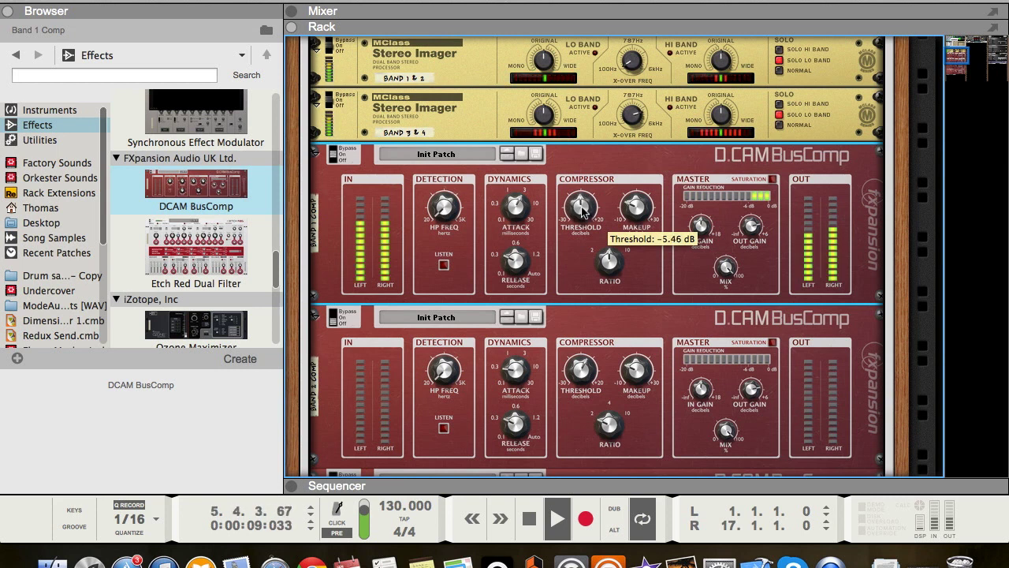
key("space")
left_click_drag(654, 209, 651, 207)
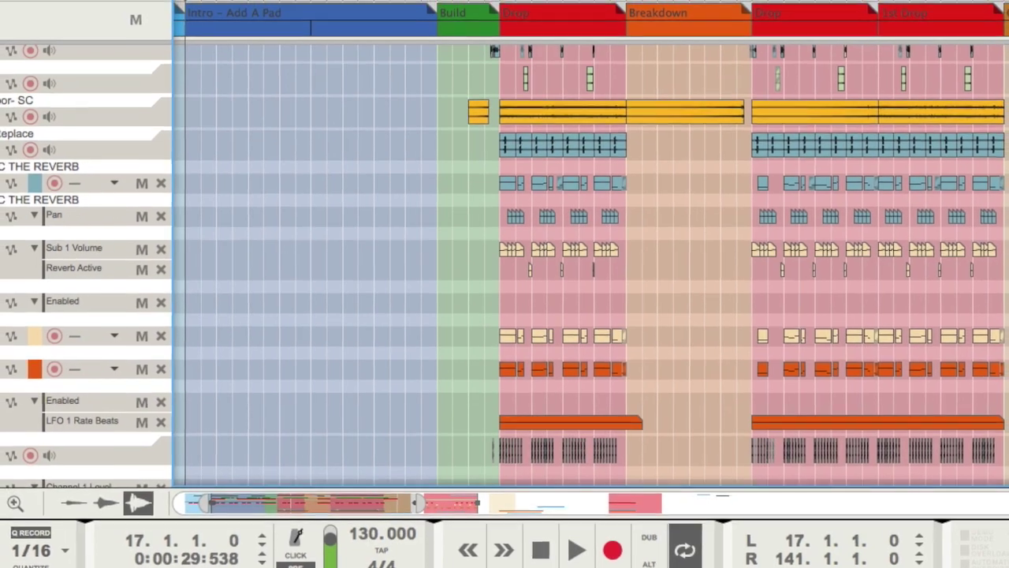
scroll(985, 329, "down", 8)
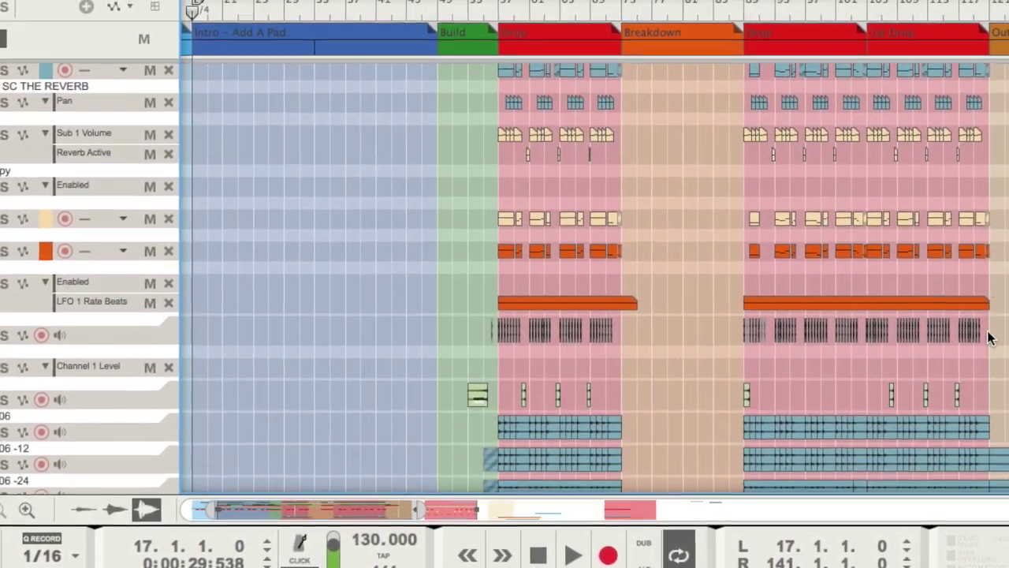
scroll(986, 339, "down", 3)
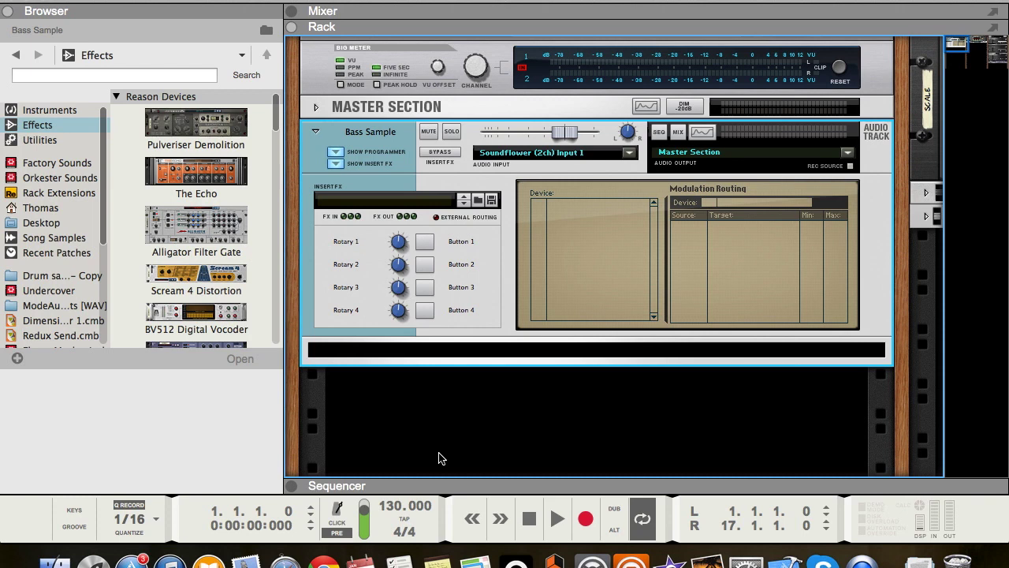
- Load 4 Band Compression.cmb from the Factory Sound Bank's Mastering folder onto the Bass Sample track
left_click(477, 200)
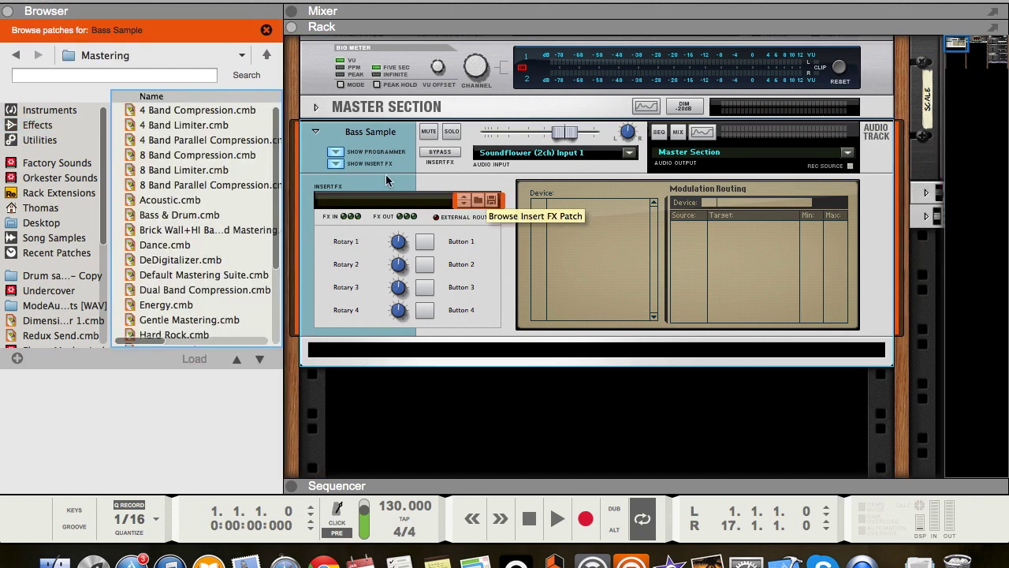
left_click(124, 55)
left_click(140, 93)
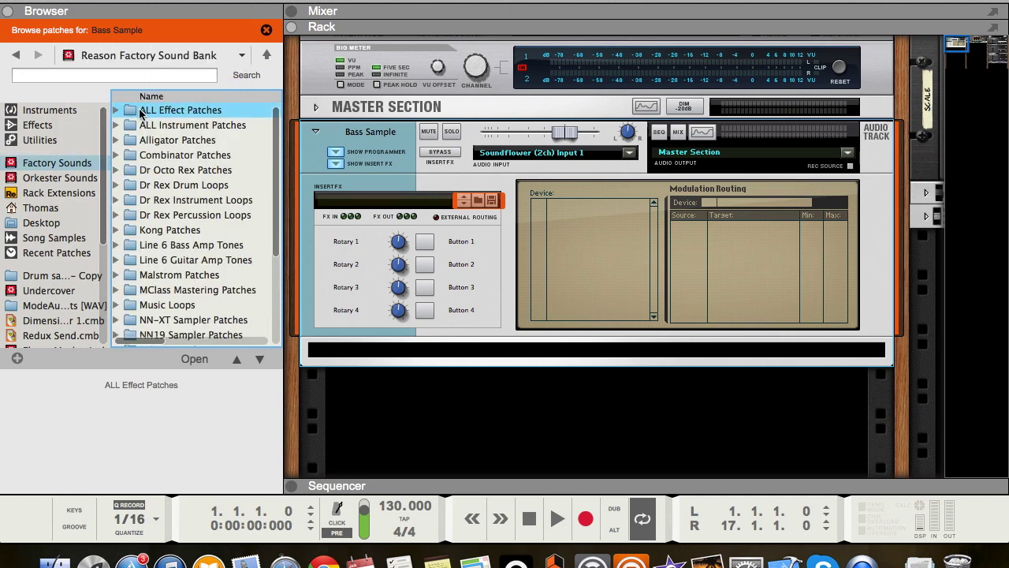
double_click(140, 111)
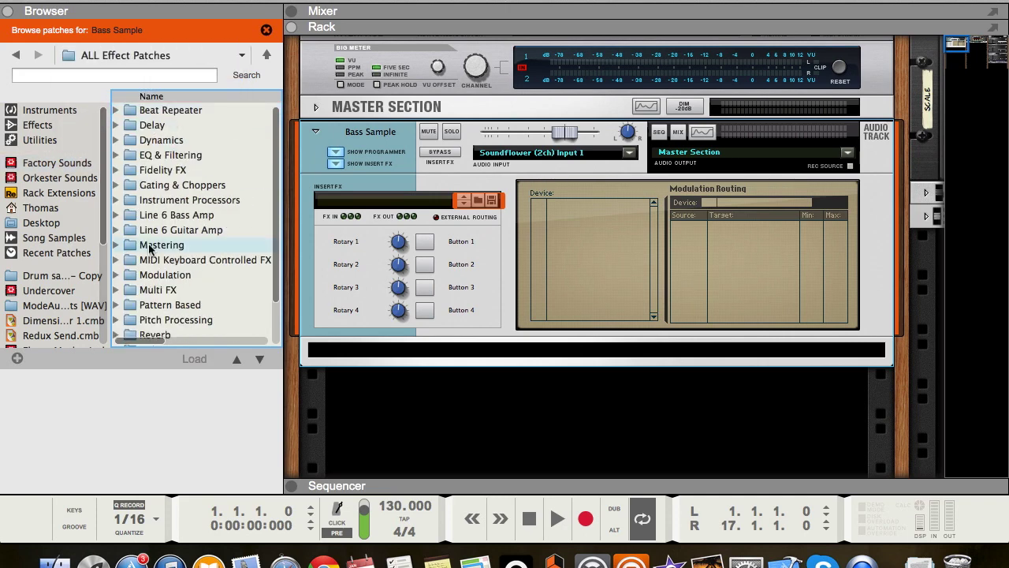
double_click(150, 246)
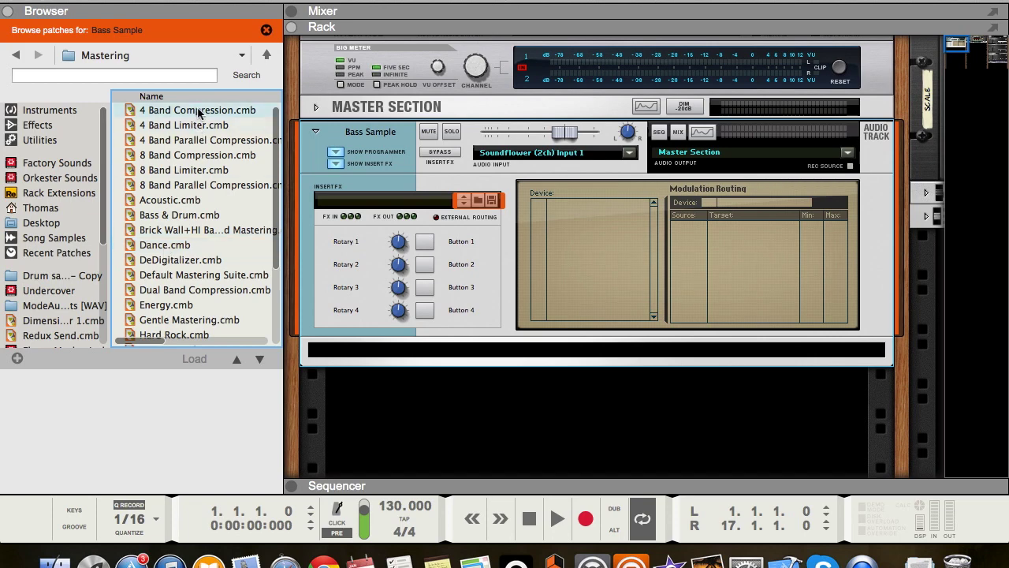
left_click_drag(197, 111, 498, 219)
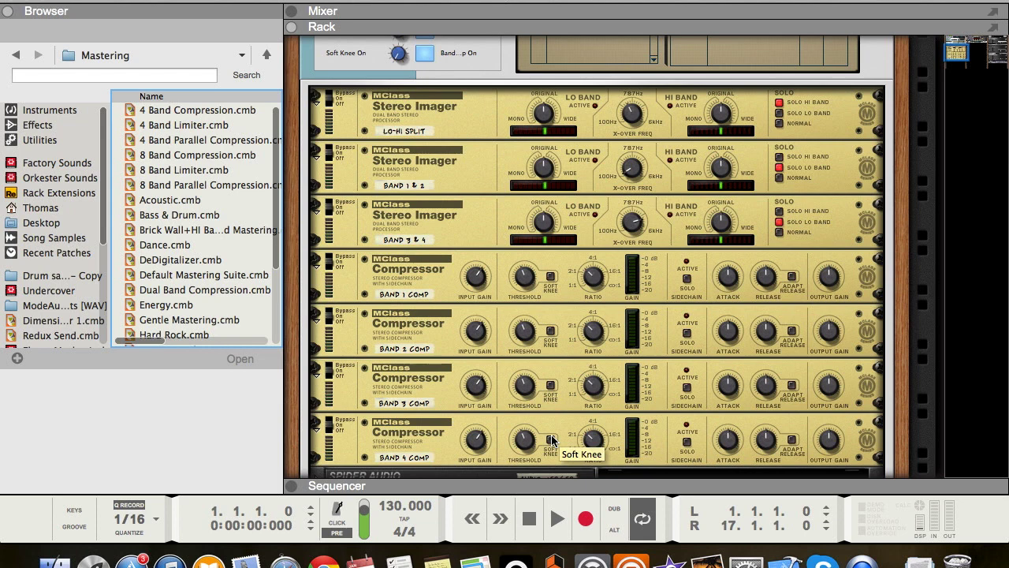
- Select DCAM BusComp in the Browser's Effects list under FXpansion
left_click(38, 124)
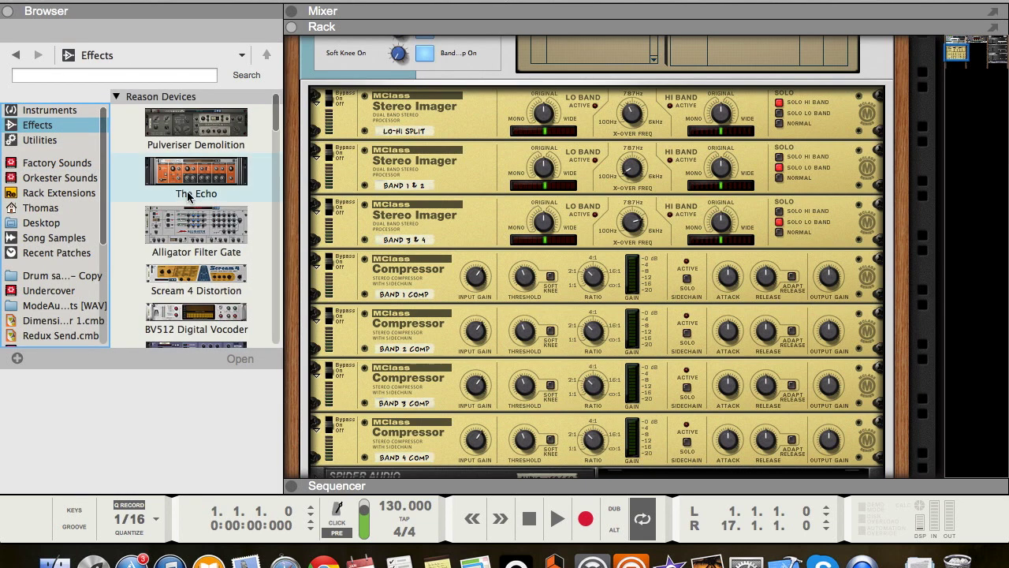
scroll(187, 197, "down", 15)
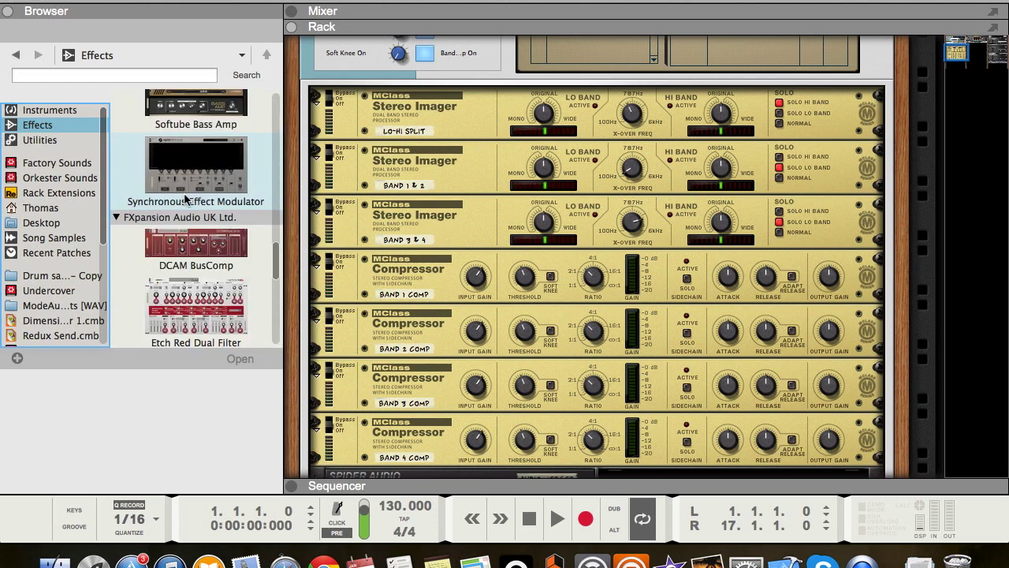
left_click(204, 243)
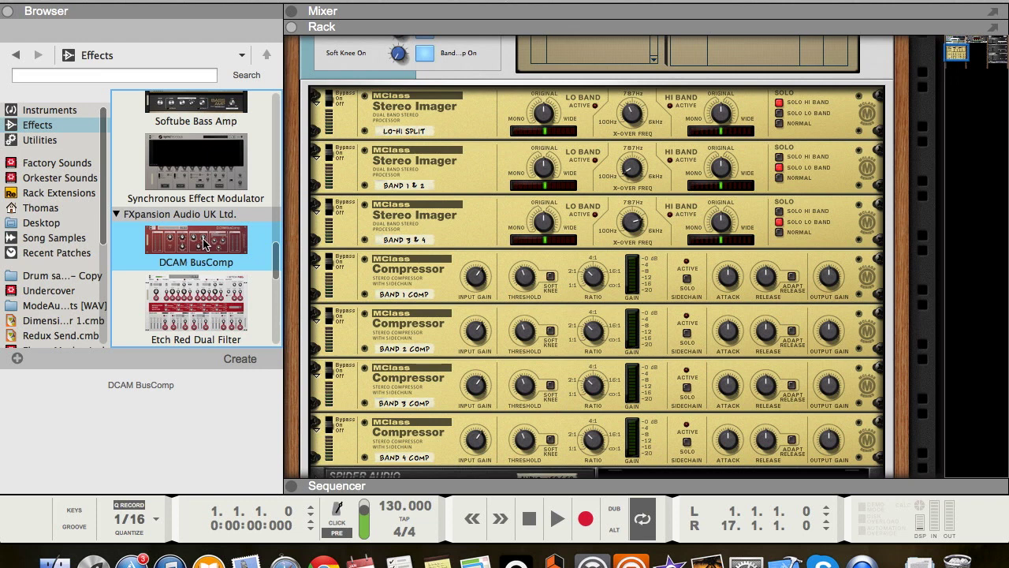
- Switch to the mixer and back to the rack, scrolling to the combinator's band compressors
left_click(609, 14)
scroll(727, 273, "up", 5)
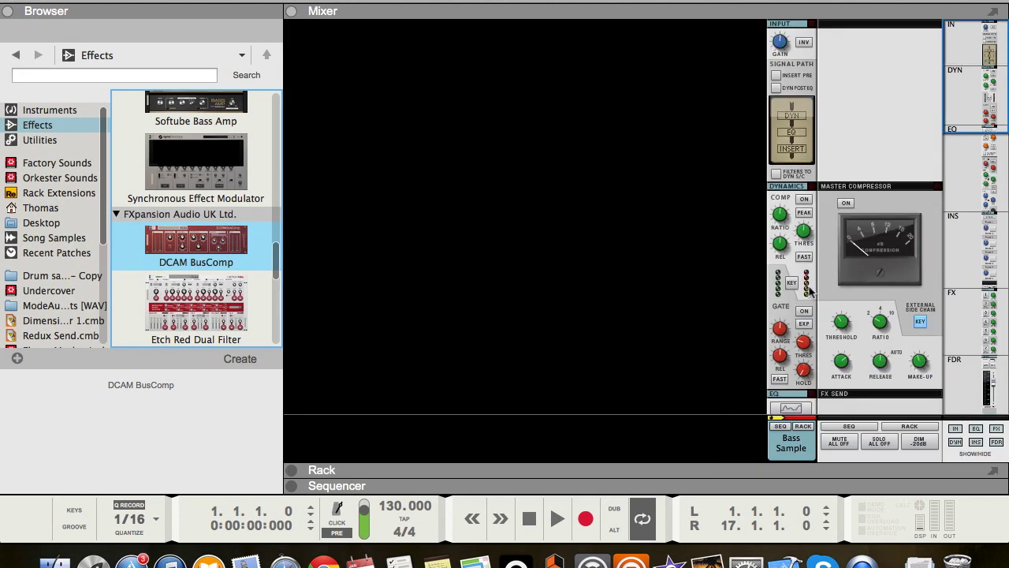
left_click(655, 466)
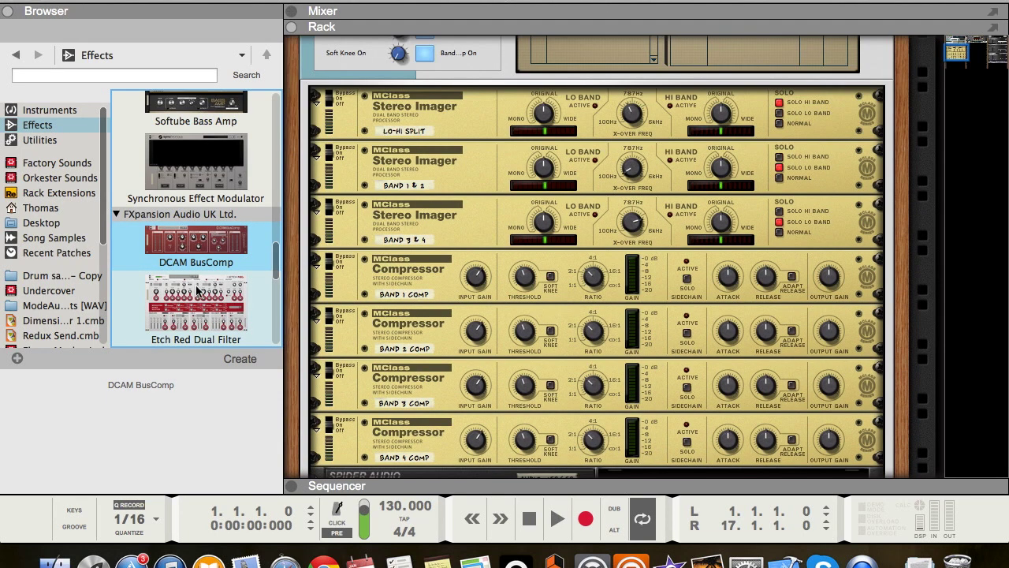
scroll(191, 282, "down", 2)
scroll(191, 279, "down", 5)
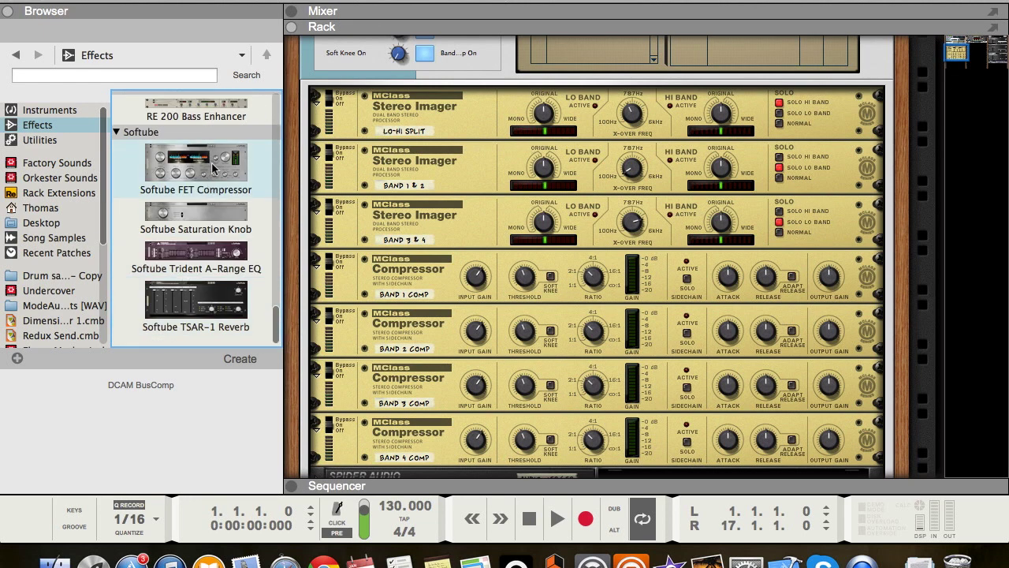
scroll(204, 198, "up", 6)
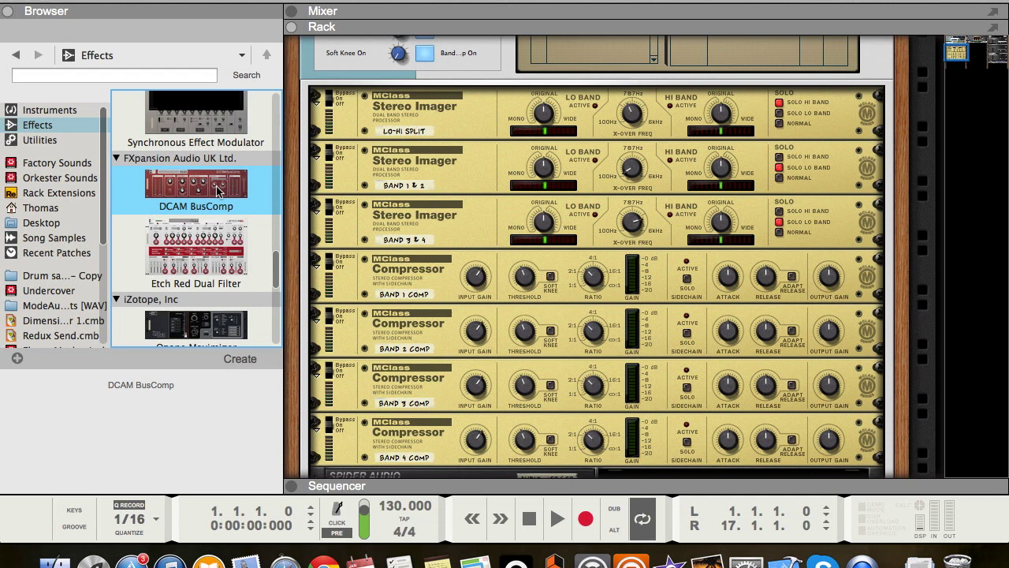
- Replace Band 1 Comp with DCAM BusComp and check its cabling on the rack's back
left_click_drag(207, 190, 449, 274)
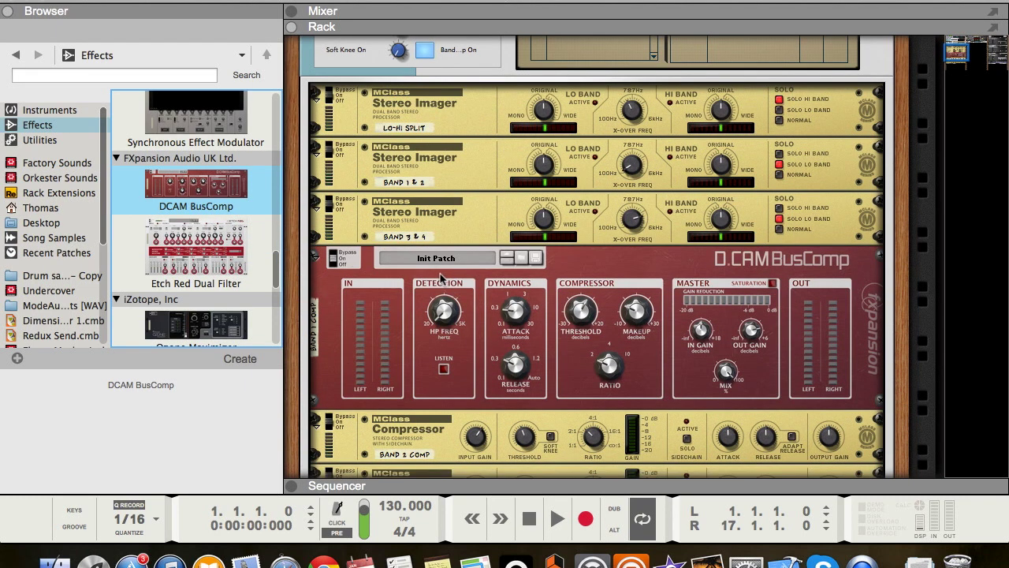
key("Tab")
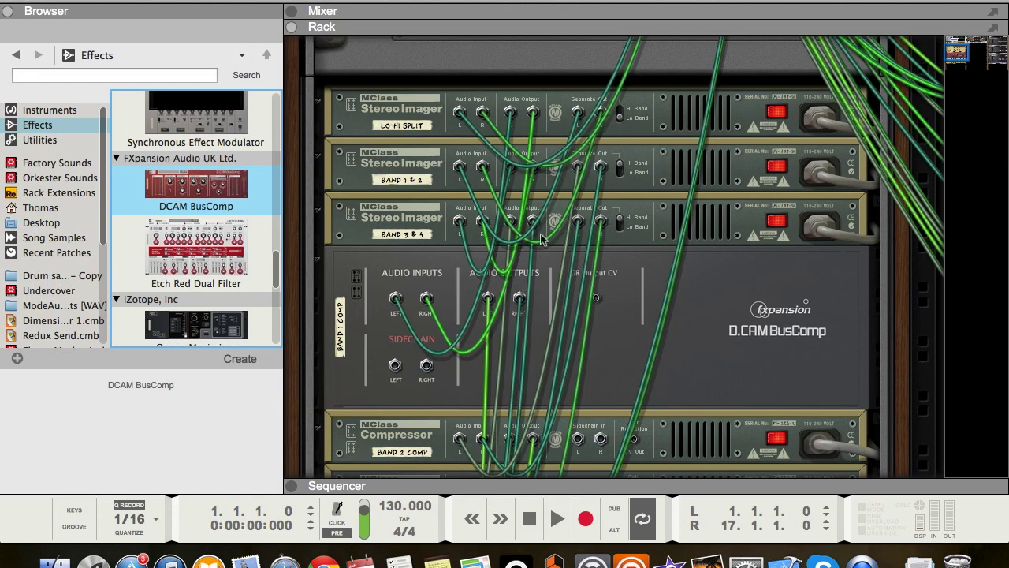
key("Tab")
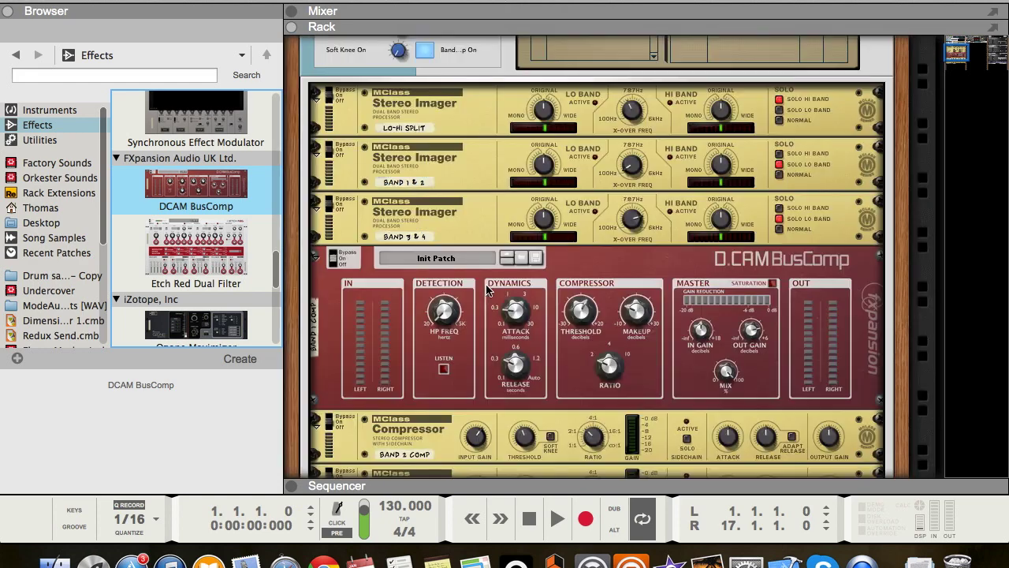
scroll(492, 289, "down", 4)
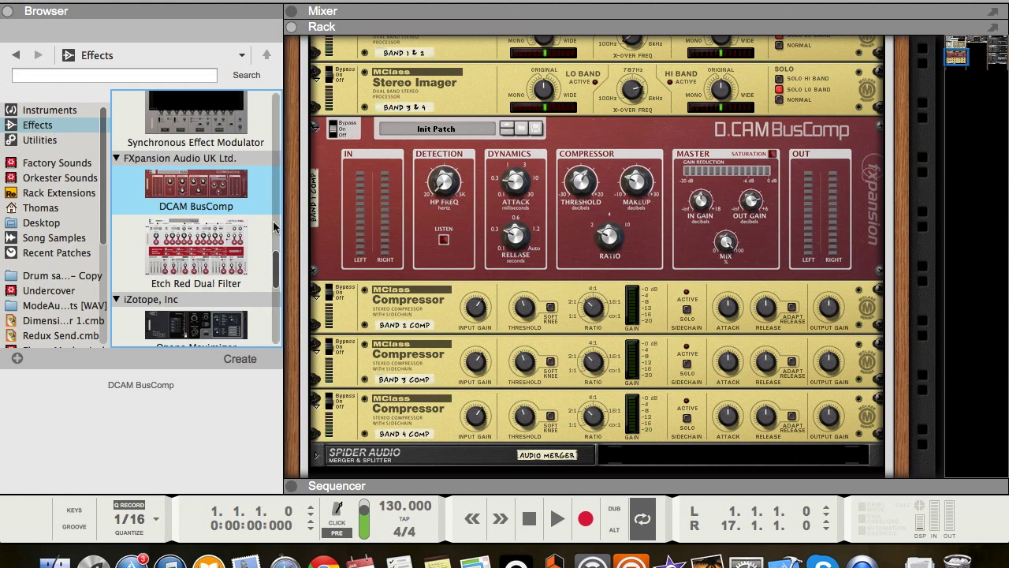
- Replace the Band 2, Band 3 and Band 4 compressors with DCAM BusComp
left_click_drag(201, 189, 412, 304)
left_click_drag(196, 184, 363, 318)
left_click_drag(196, 184, 403, 335)
scroll(463, 365, "up", 5)
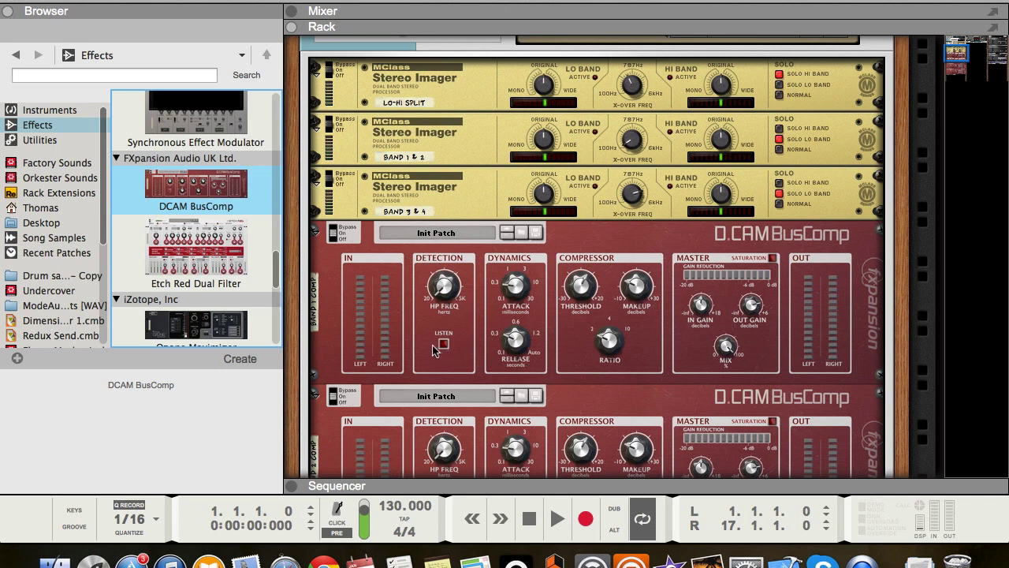
scroll(493, 252, "down", 3)
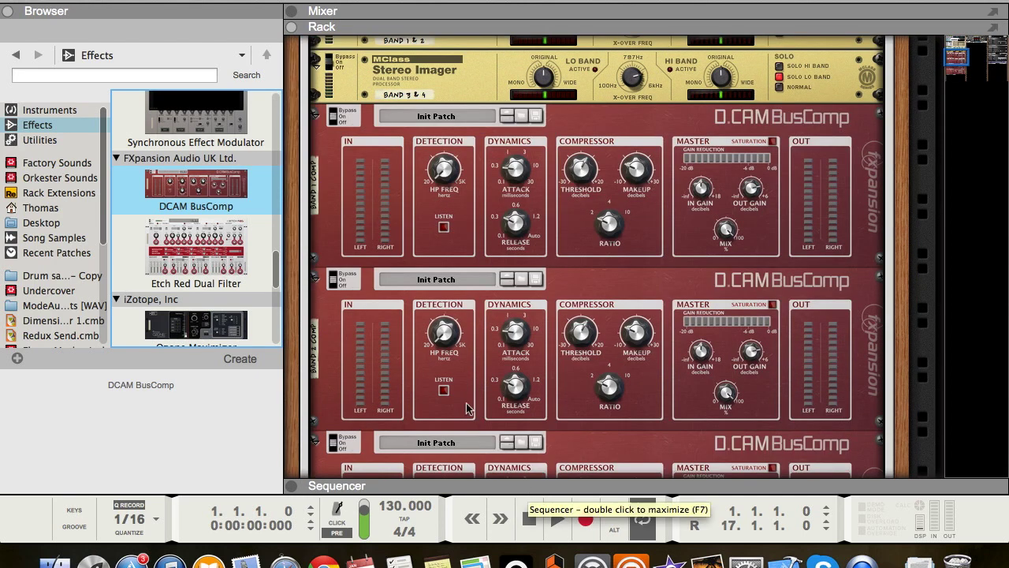
- Select the Combinator and expand the sequencer to show the Bass Sample clip
scroll(504, 276, "up", 8)
left_click(443, 54)
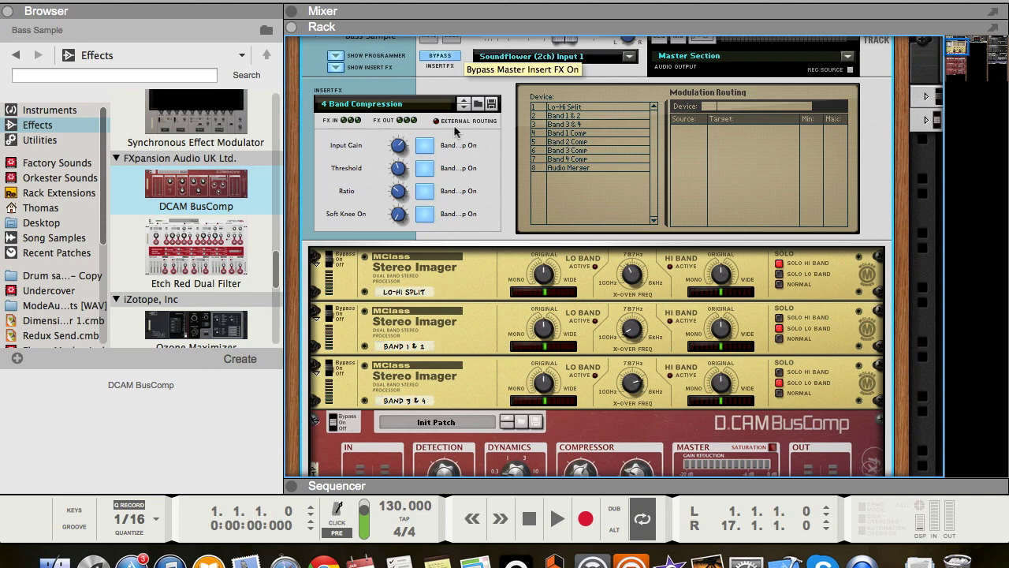
left_click(535, 485)
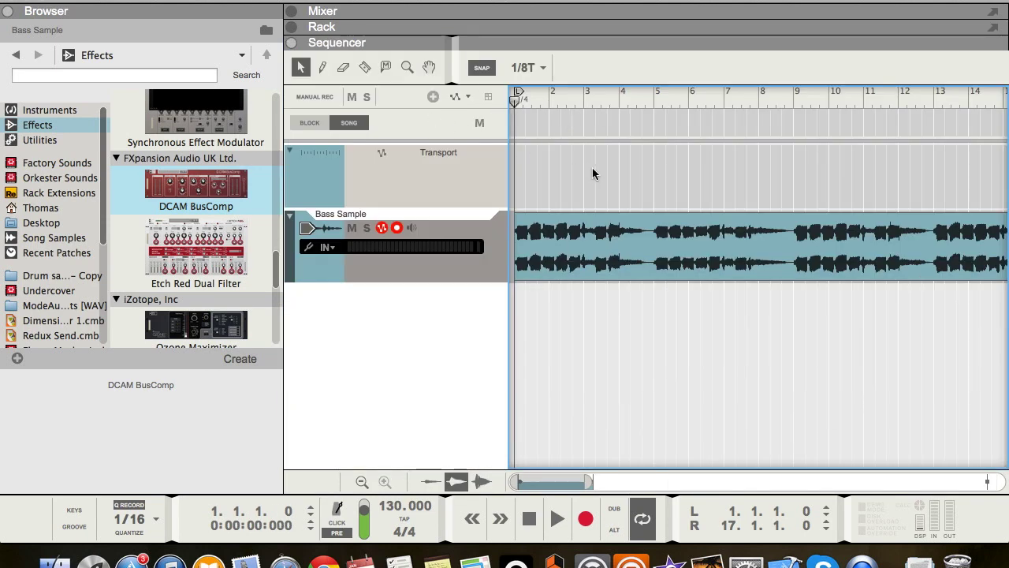
scroll(584, 201, "down", 3)
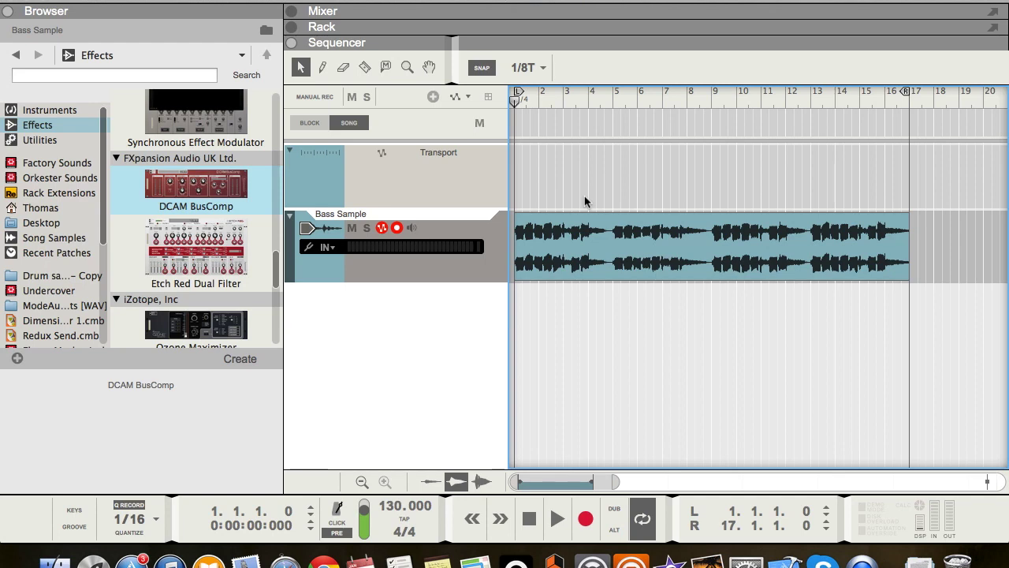
scroll(584, 201, "up", 1)
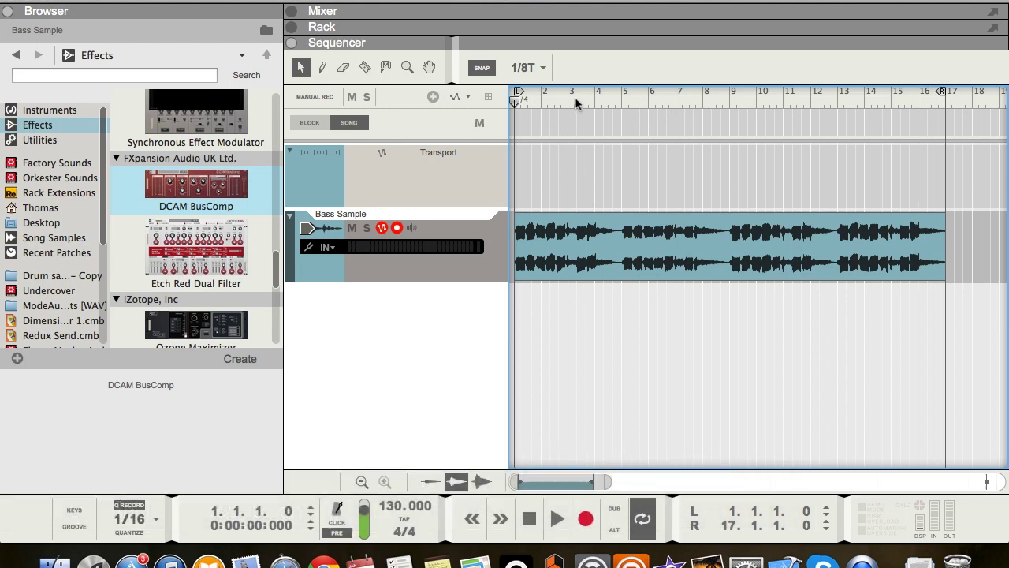
- Play the Bass Sample clip, stop it, and return the rack to full window with F6
key("space")
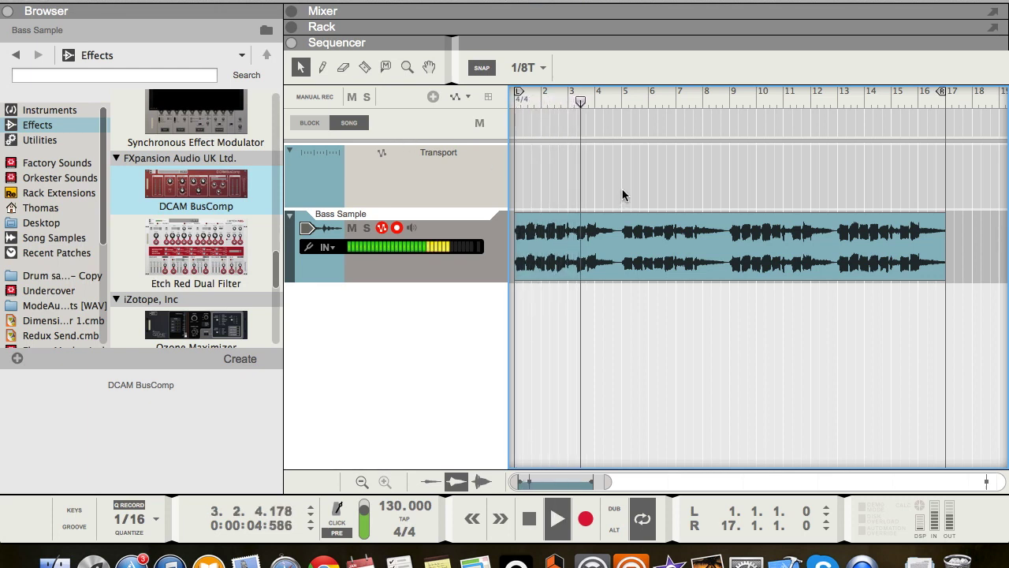
key("space")
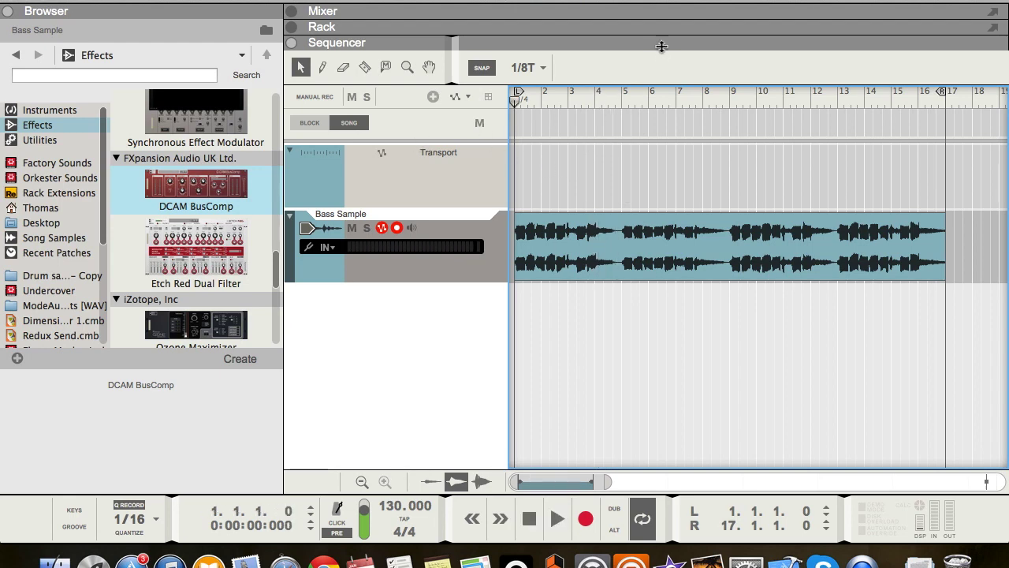
key("F6")
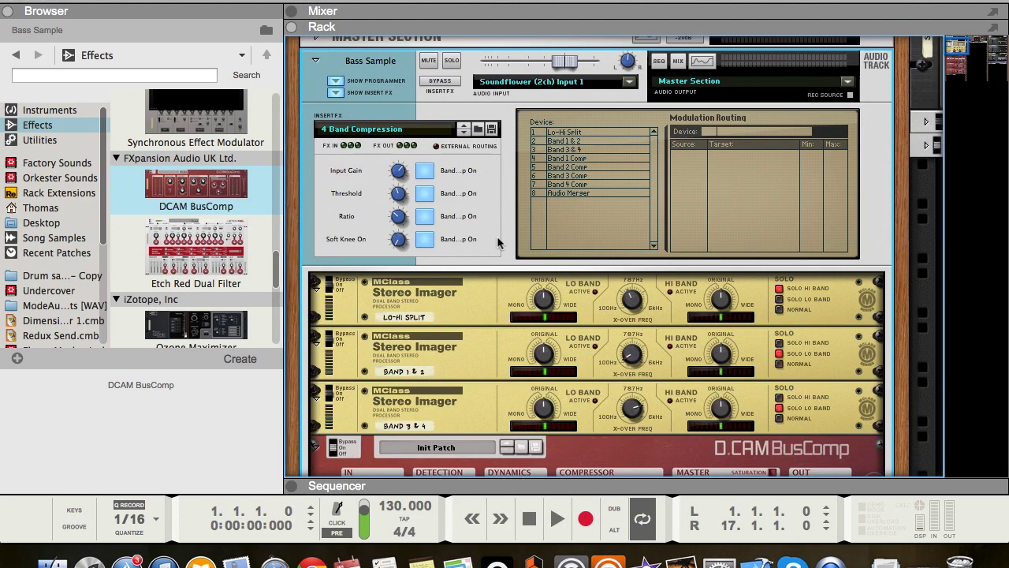
- Duplicate the BusComp with Ctrl+D to make Band 2–4 Comp, then select the Band 1 compressor
scroll(498, 243, "down", 3)
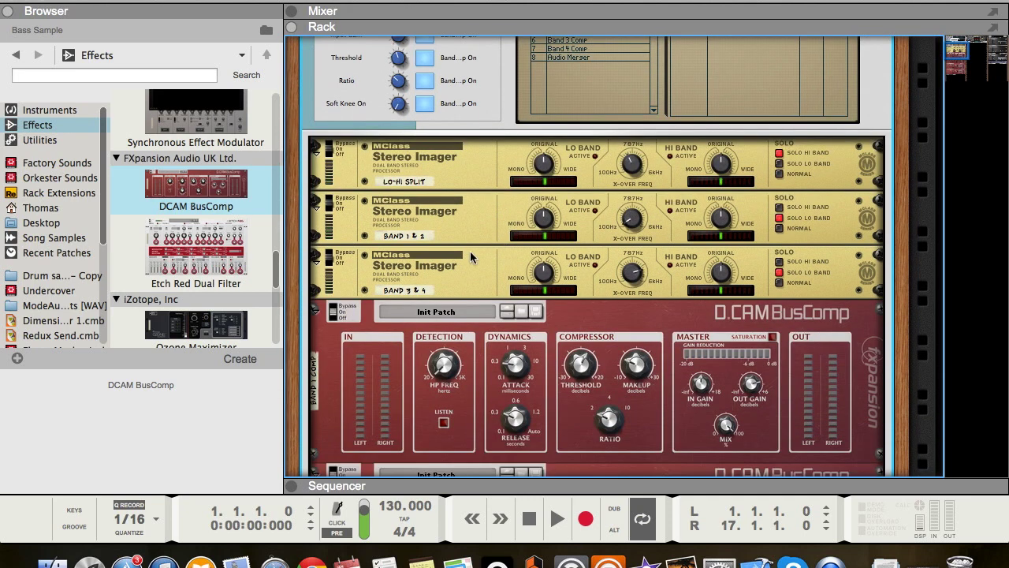
scroll(344, 343, "down", 1)
left_click(334, 306)
key("ctrl+d")
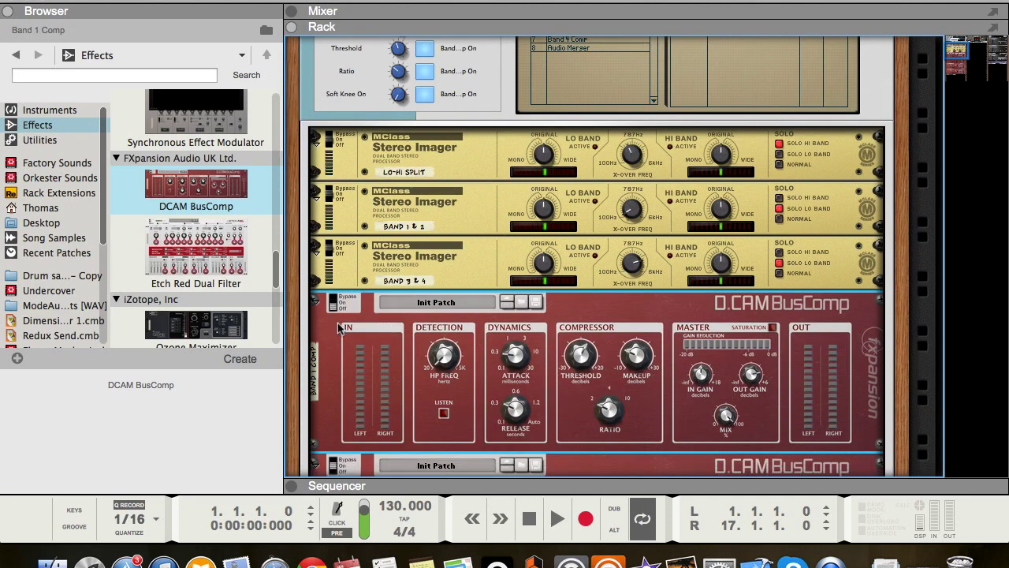
key("ctrl+d")
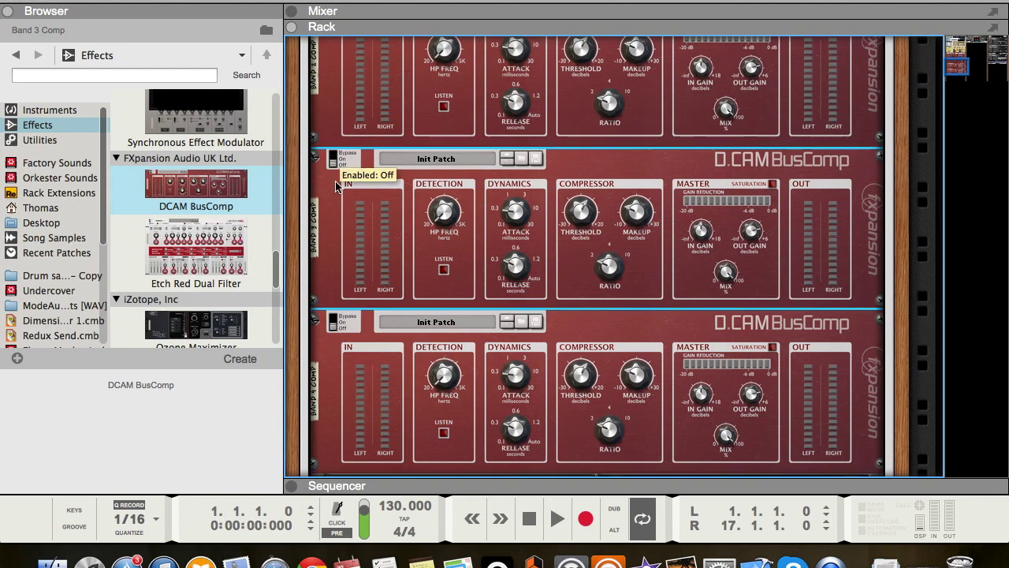
scroll(400, 261, "down", 2)
scroll(400, 261, "up", 10)
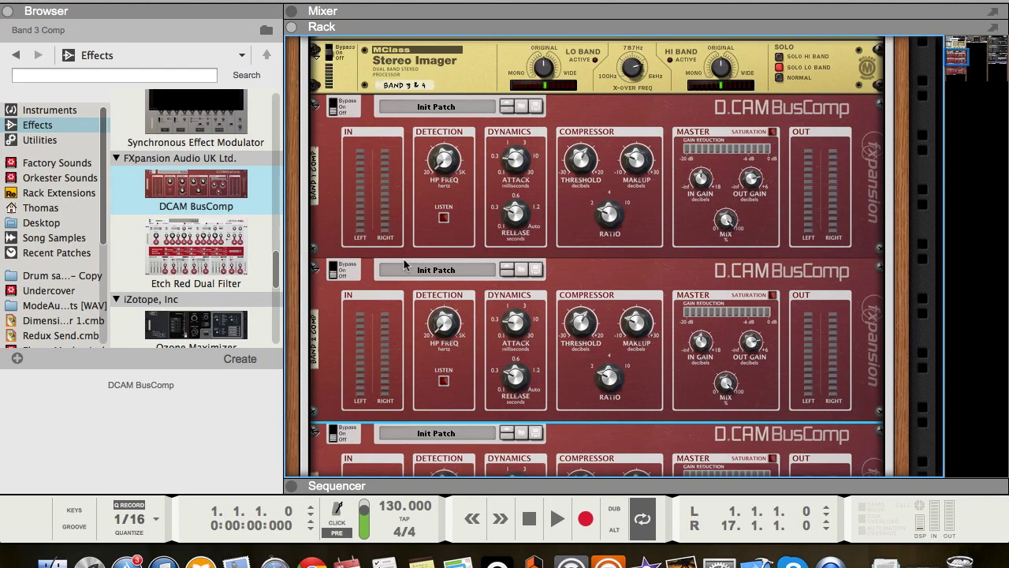
left_click(332, 156)
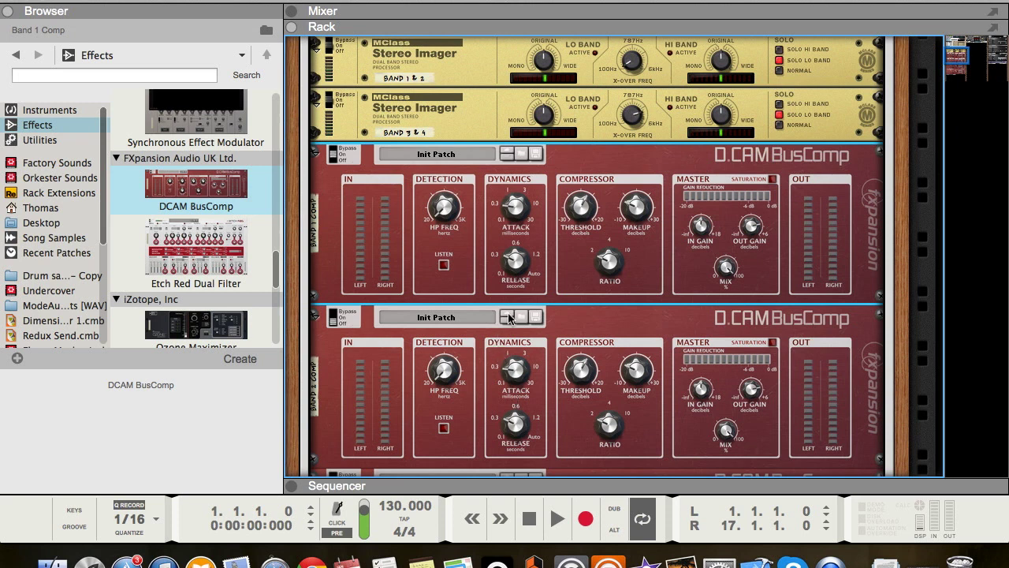
- Set Band 1's attack to 3 ms and lower its threshold to -3.91 dB while auditioning
key("space")
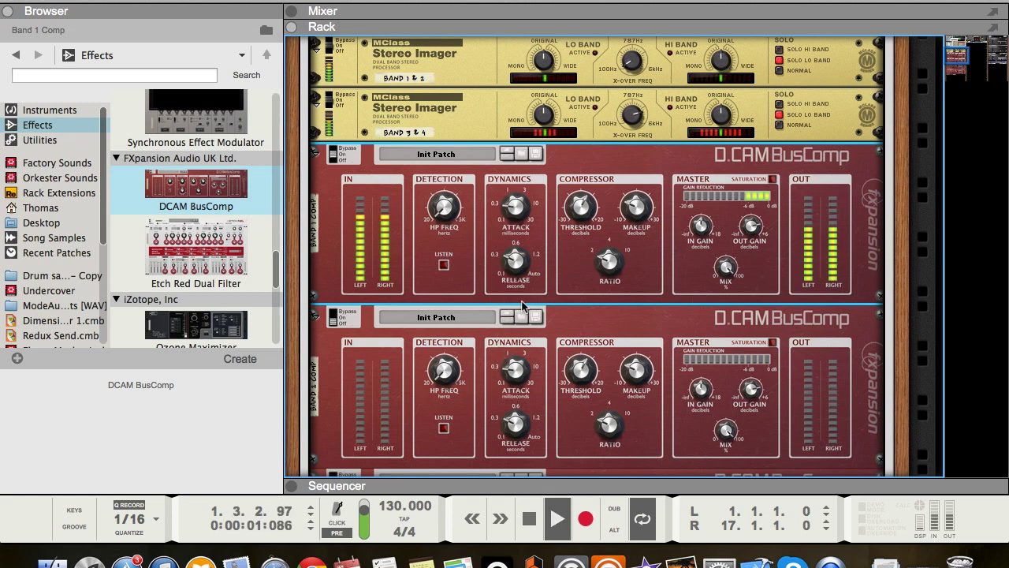
mouse_move(623, 268)
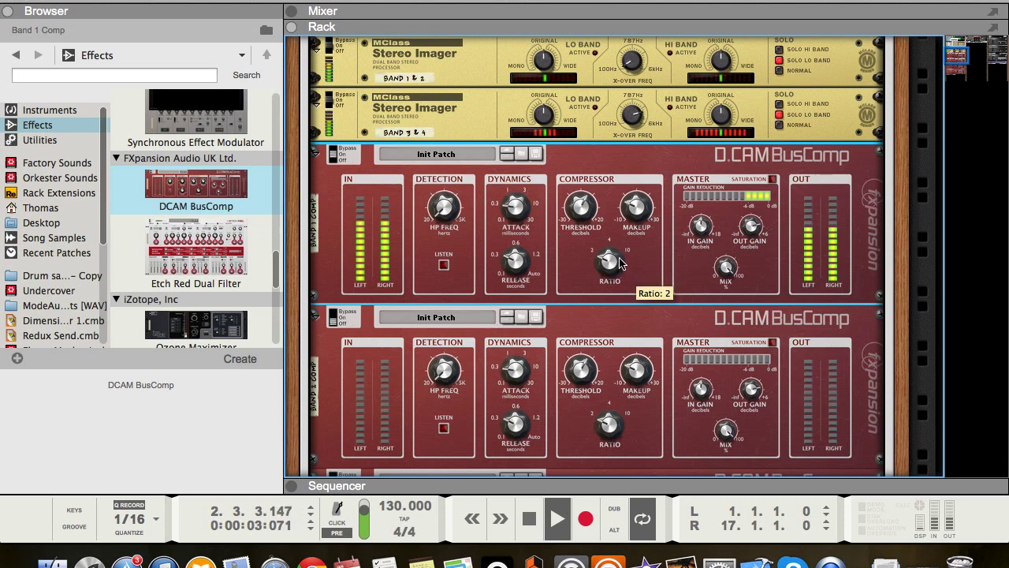
key("space")
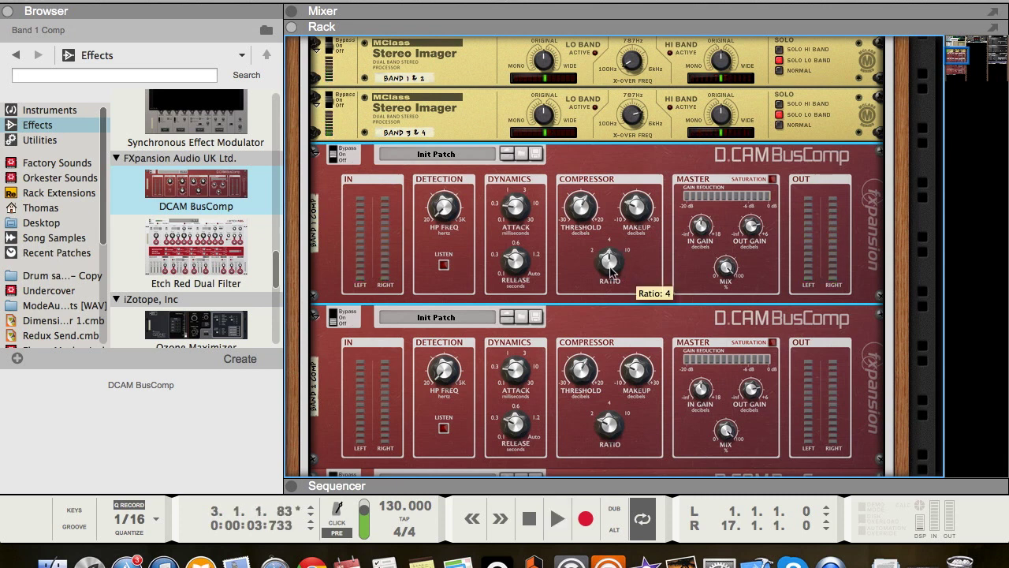
left_click_drag(518, 209, 524, 204)
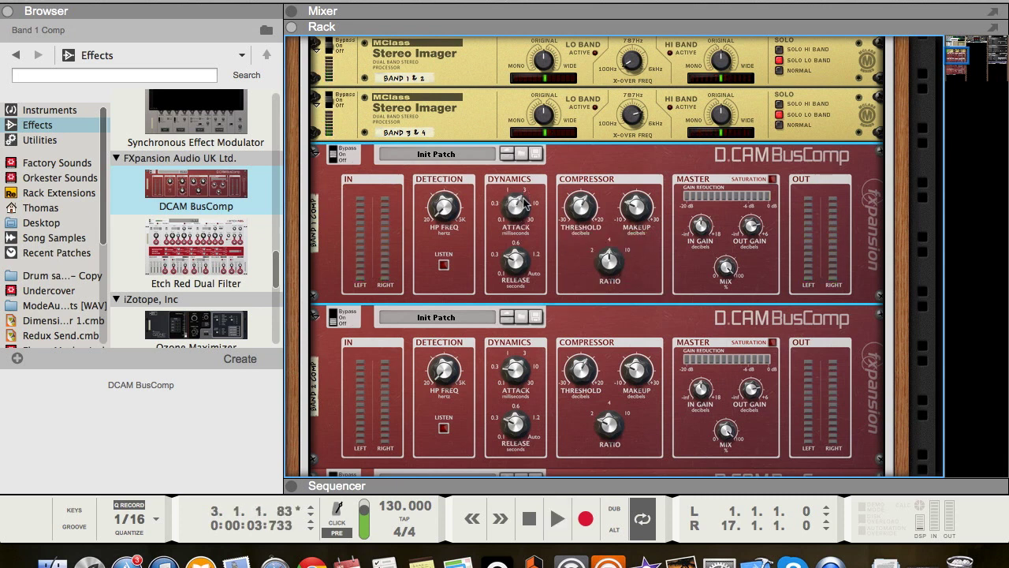
mouse_move(525, 208)
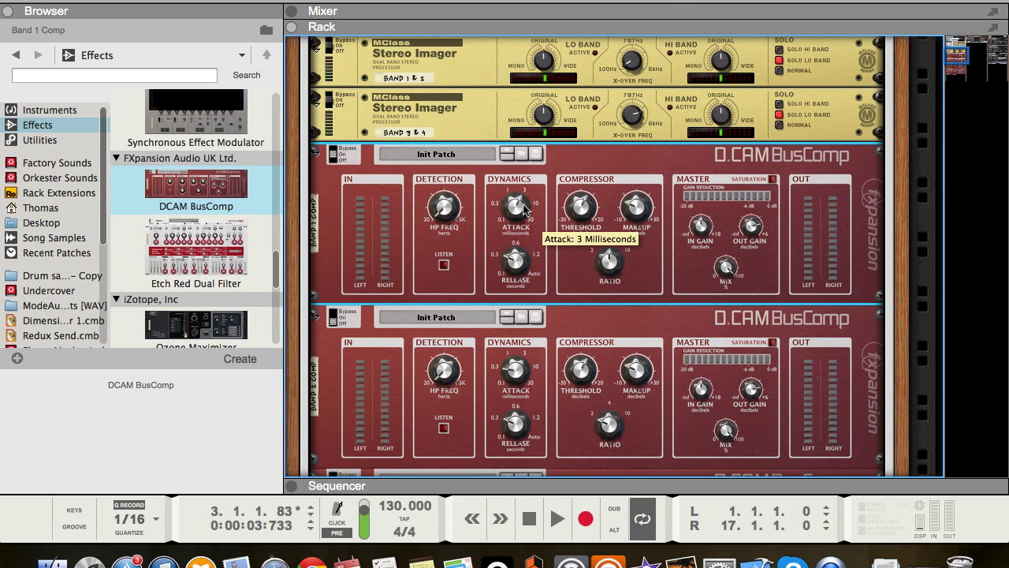
key("space")
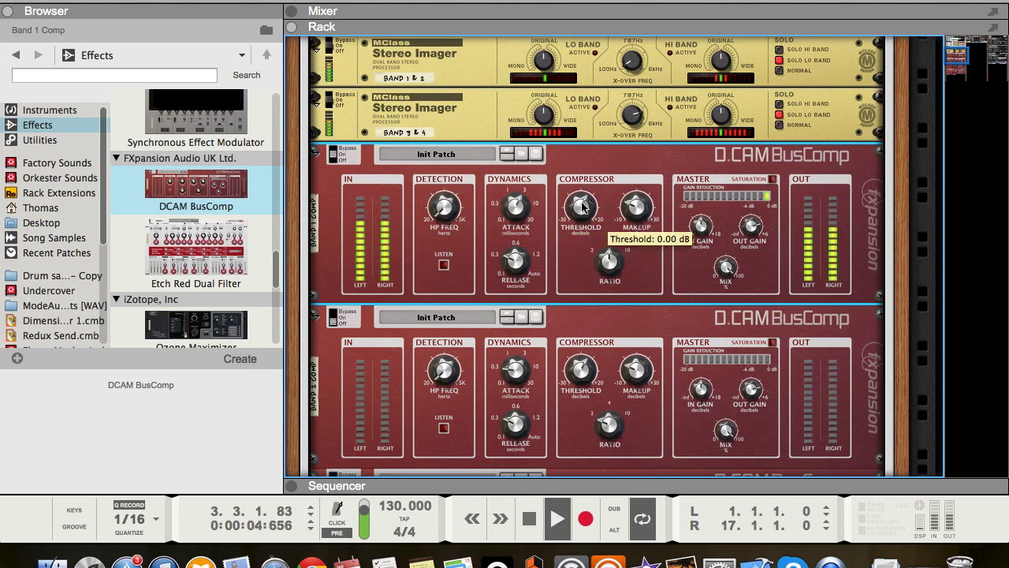
left_click_drag(581, 204, 584, 208)
key("space")
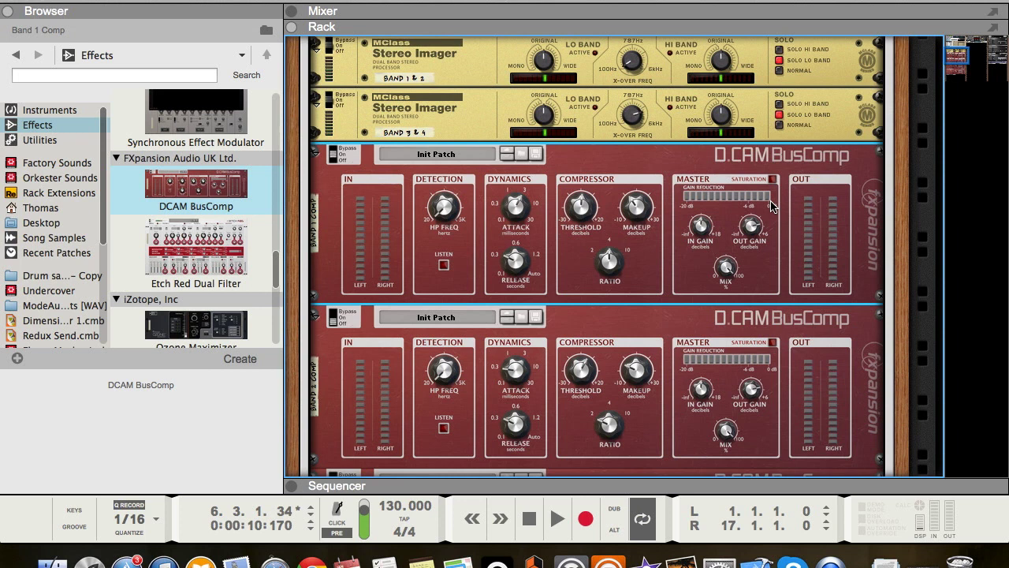
- Raise Band 1's makeup to about 7.5 dB, comparing it against bypass during playback
key("space")
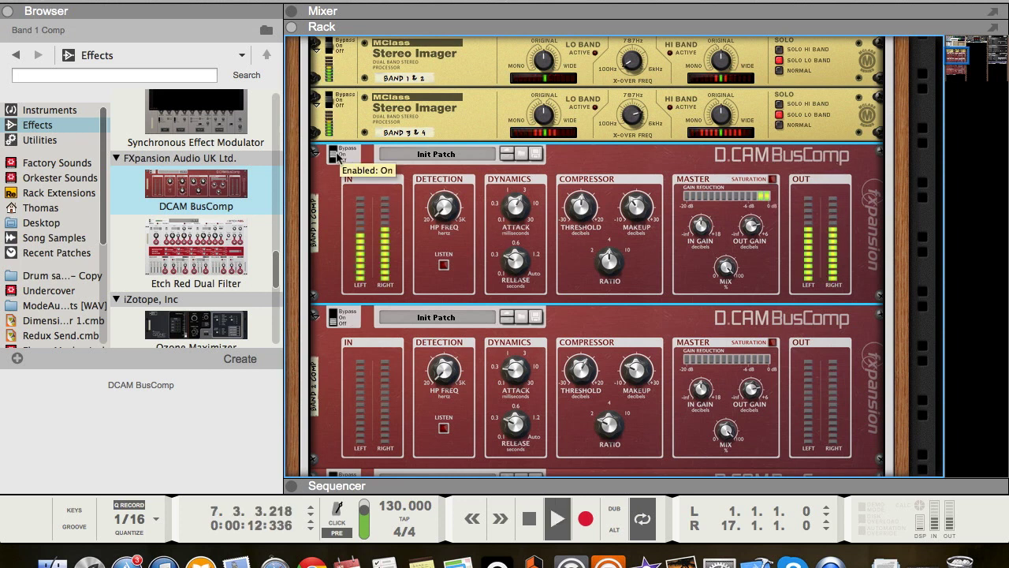
key("XF86AudioRaiseVolume")
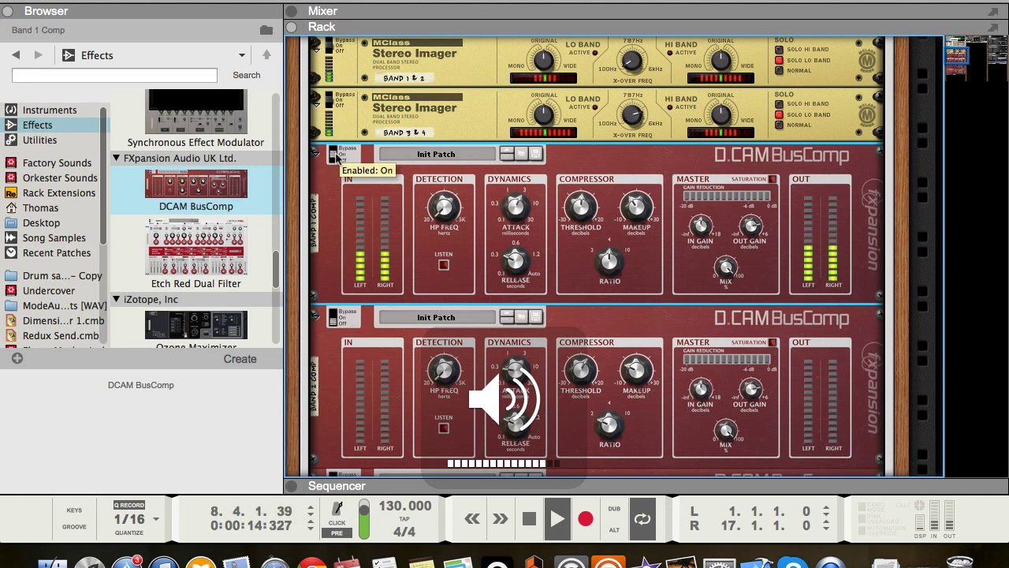
left_click(334, 155)
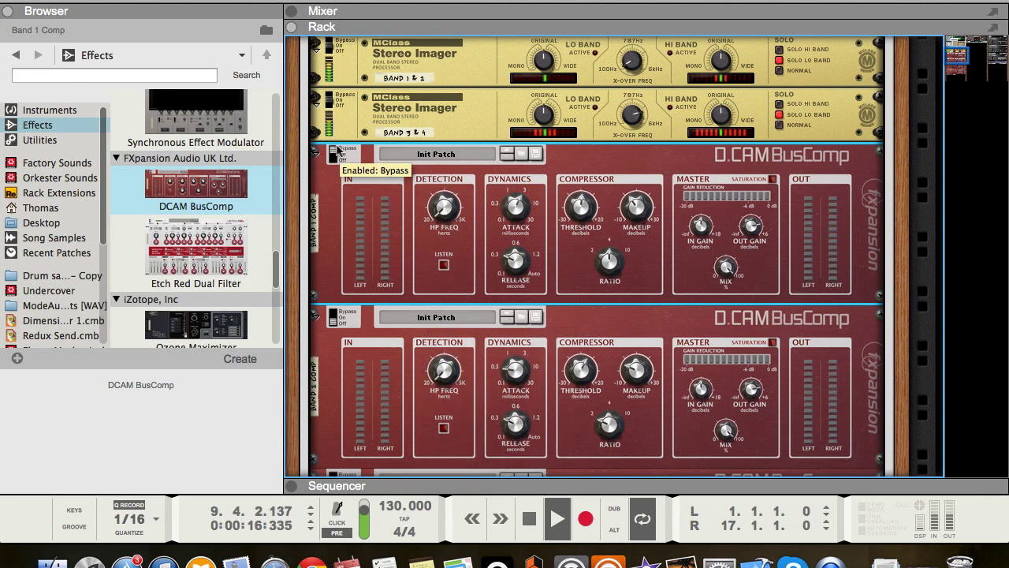
left_click(338, 156)
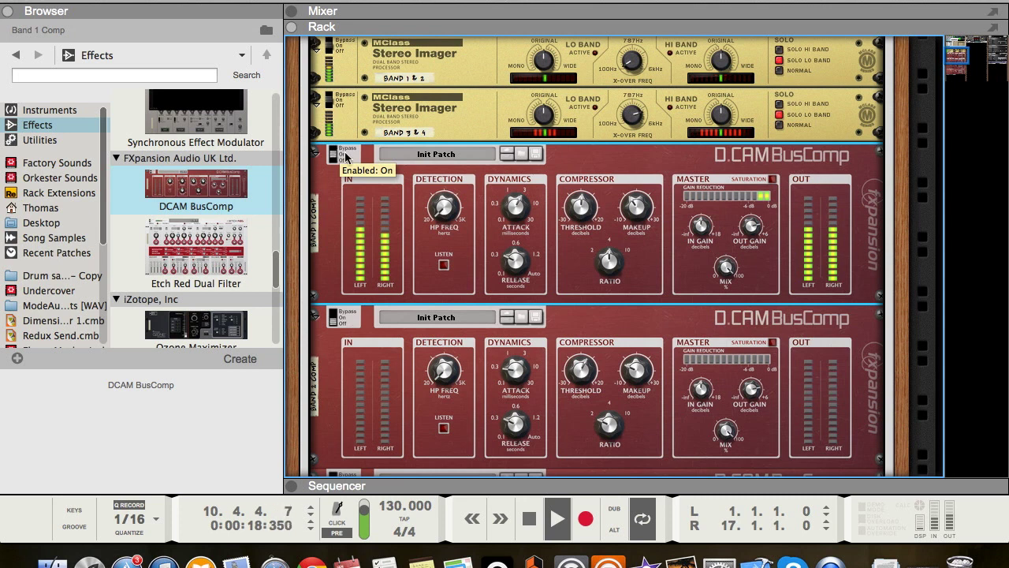
mouse_move(624, 212)
left_click_drag(624, 211, 591, 206)
mouse_move(591, 212)
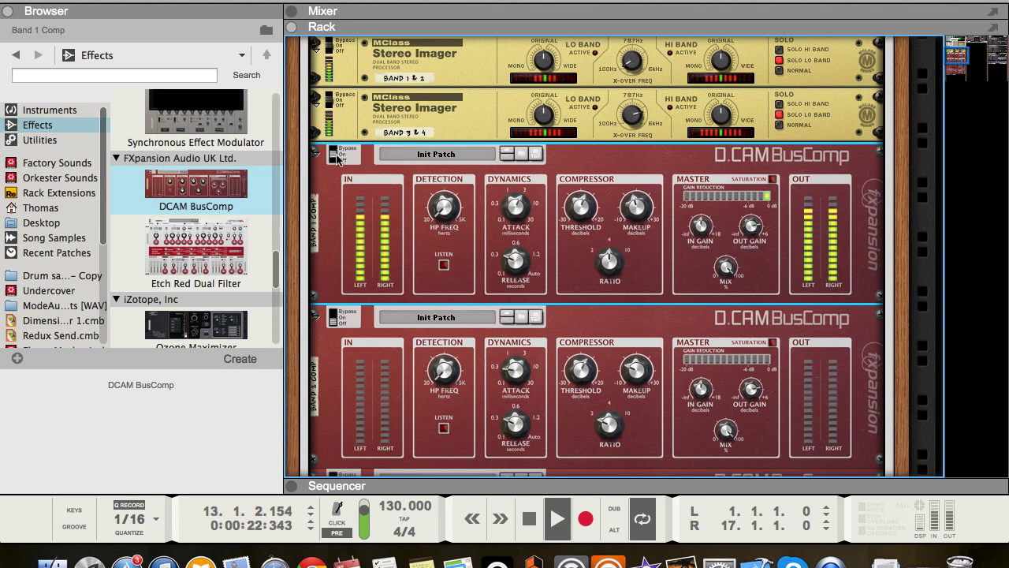
left_click(339, 150)
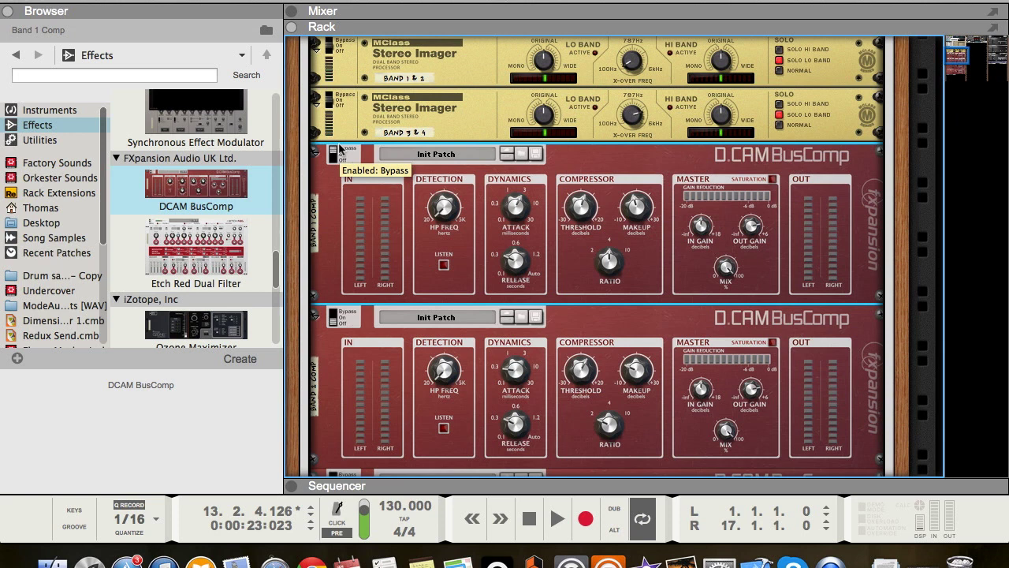
left_click(334, 155)
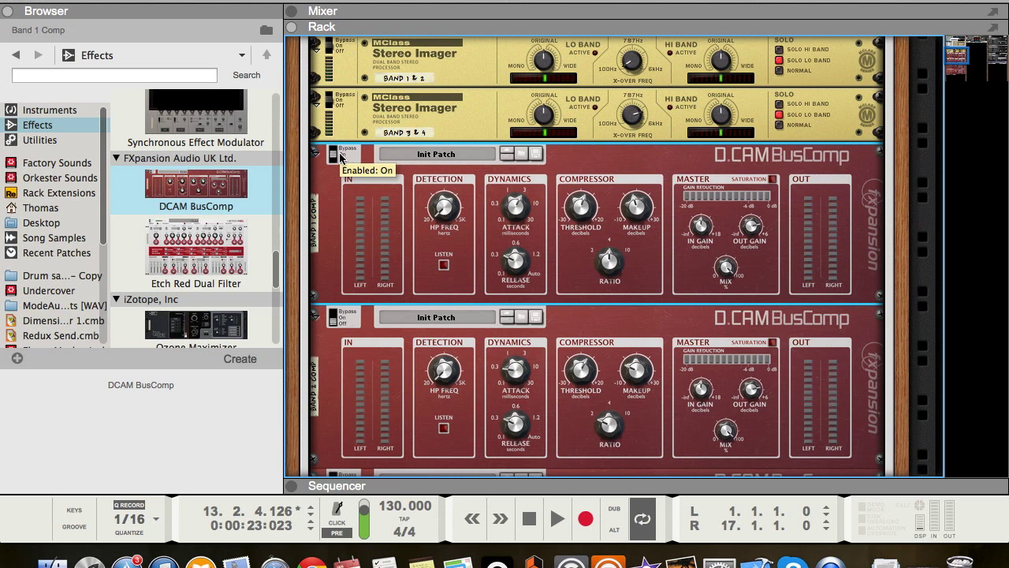
- Replay and compare Band 1 bypassed versus on once more, then stop playback
key("space")
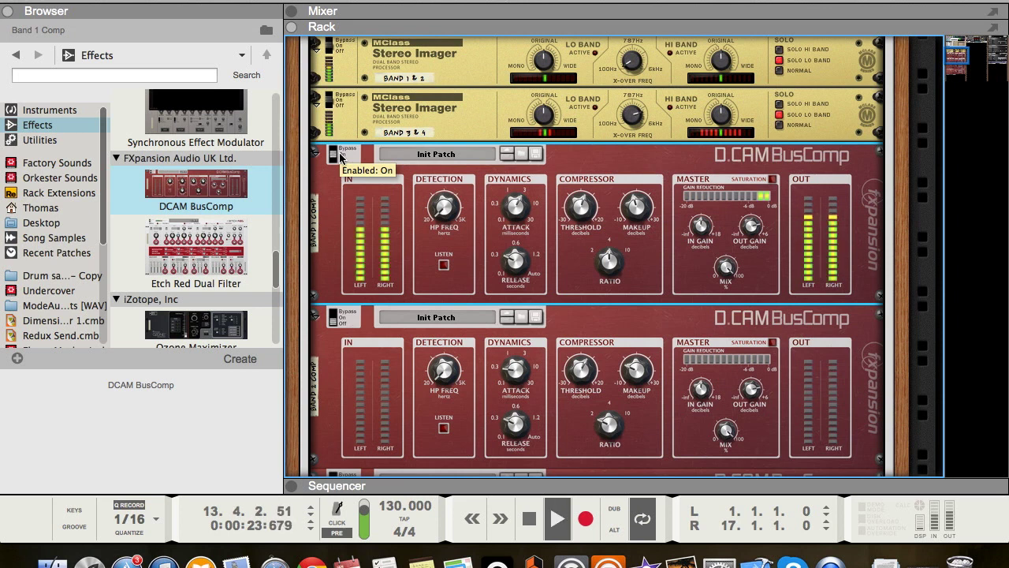
left_click(341, 152)
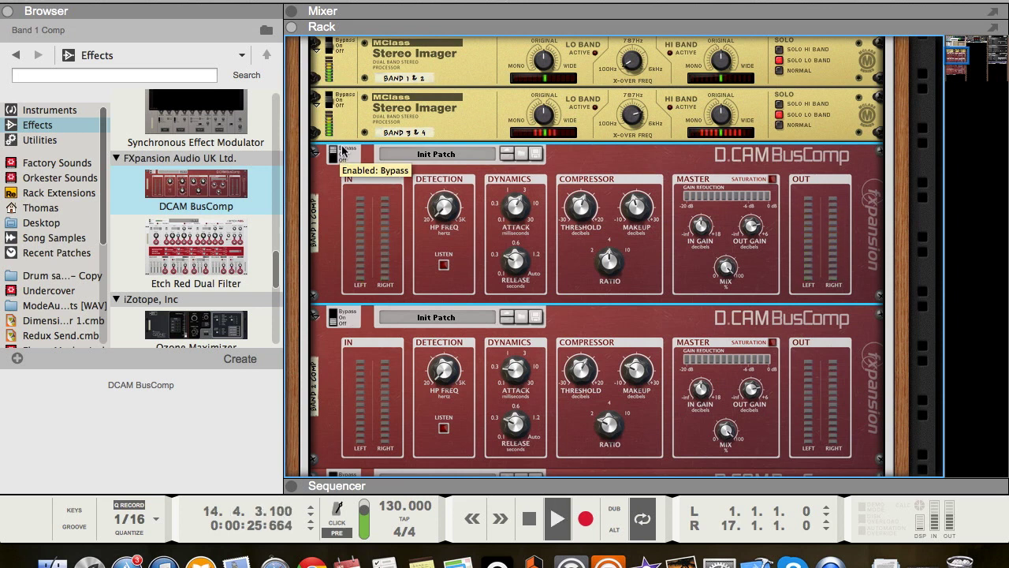
left_click(341, 152)
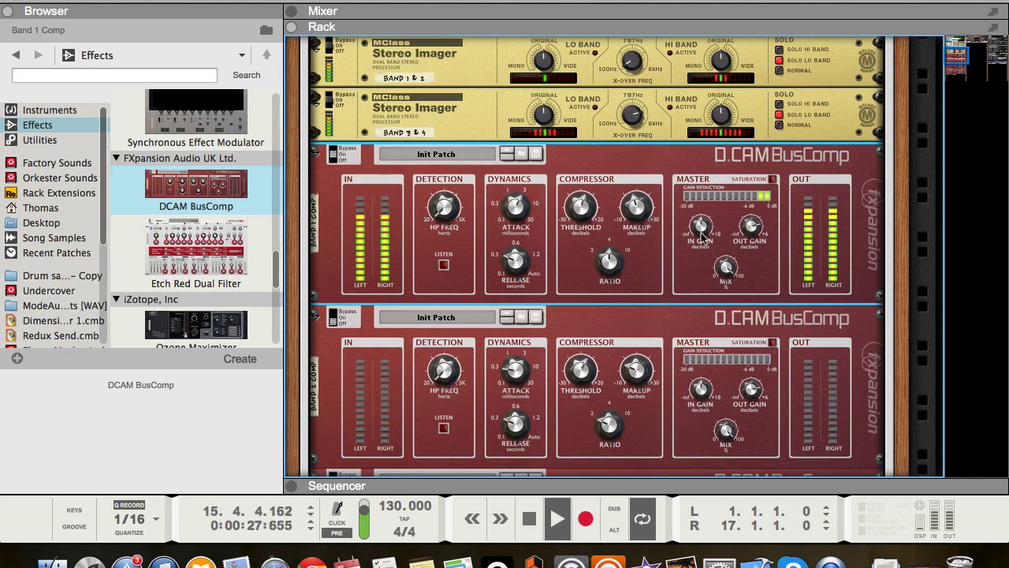
key("space")
mouse_move(639, 219)
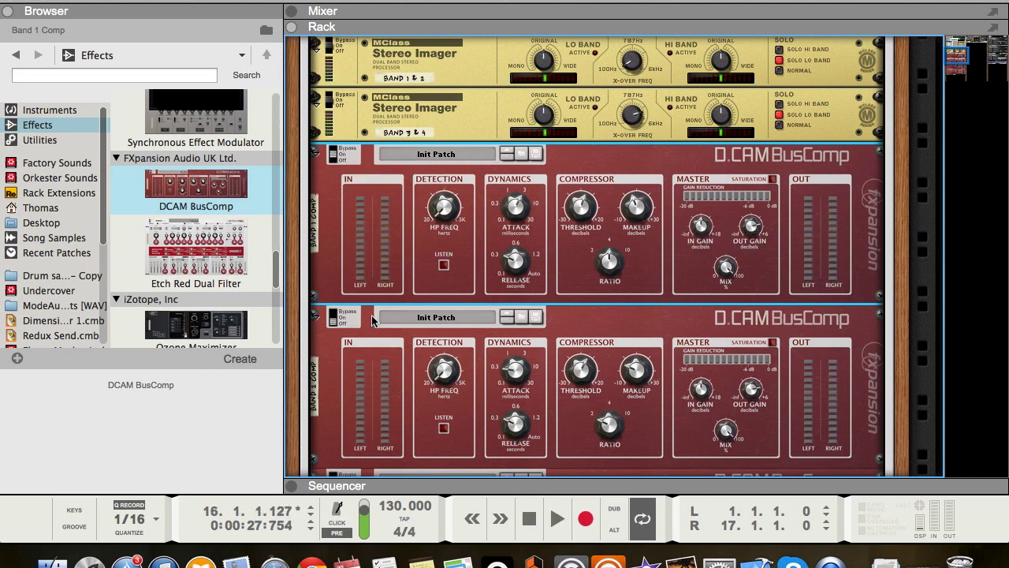
scroll(337, 181, "down", 3)
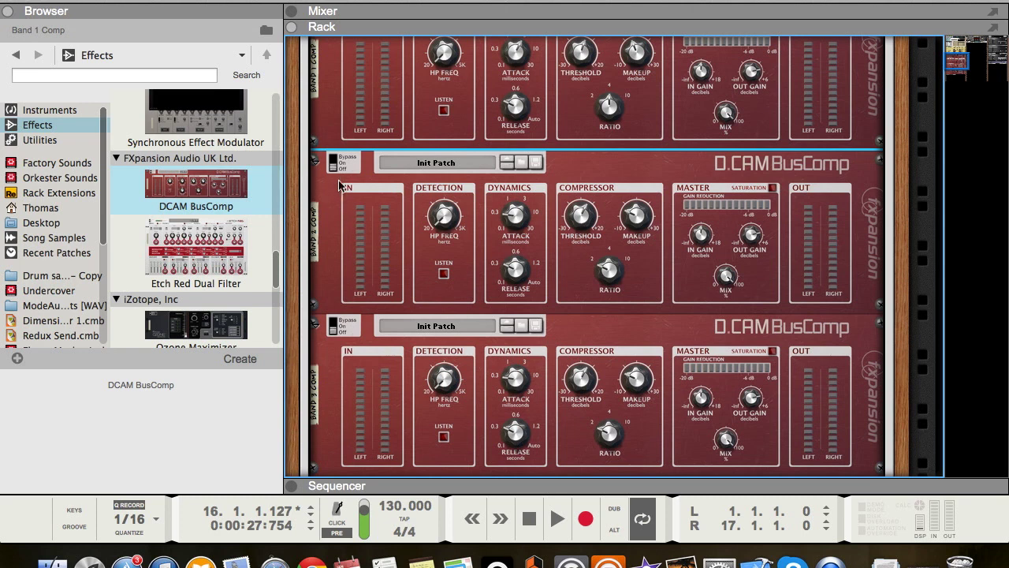
- Select Band 2, lower its threshold to about -7 dB, and compare against bypass during playback
left_click(338, 183)
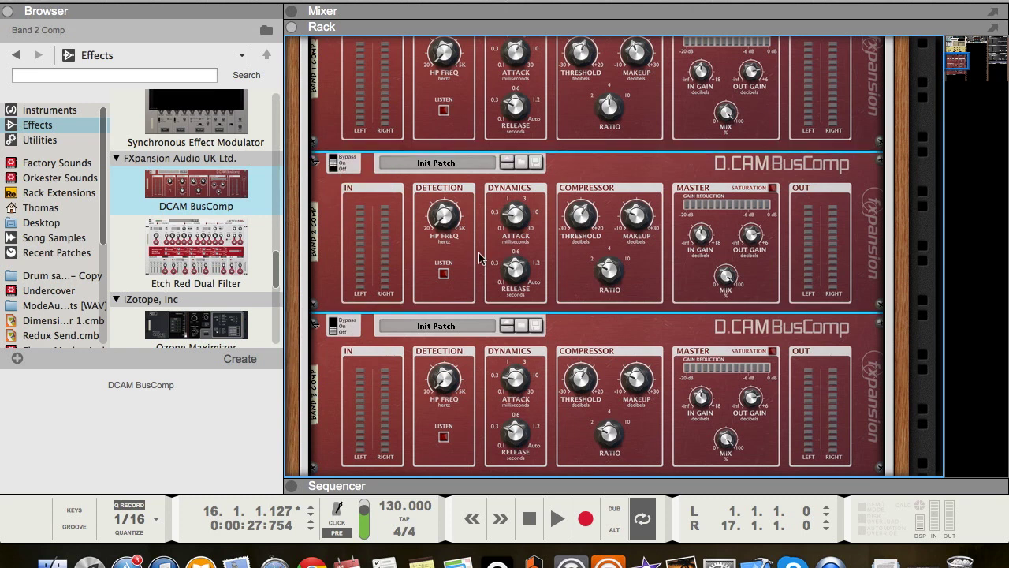
key("space")
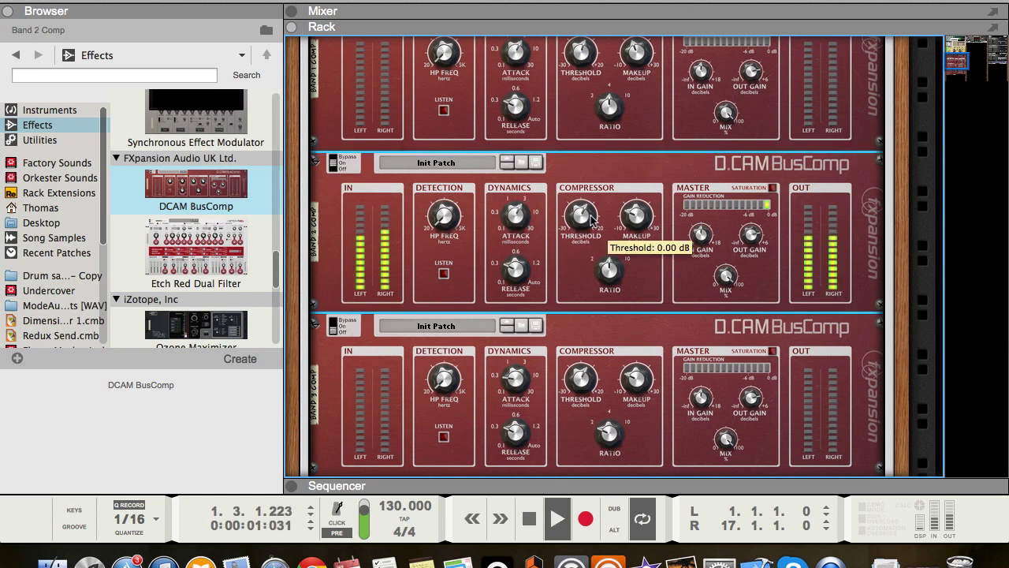
left_click_drag(584, 220, 639, 214)
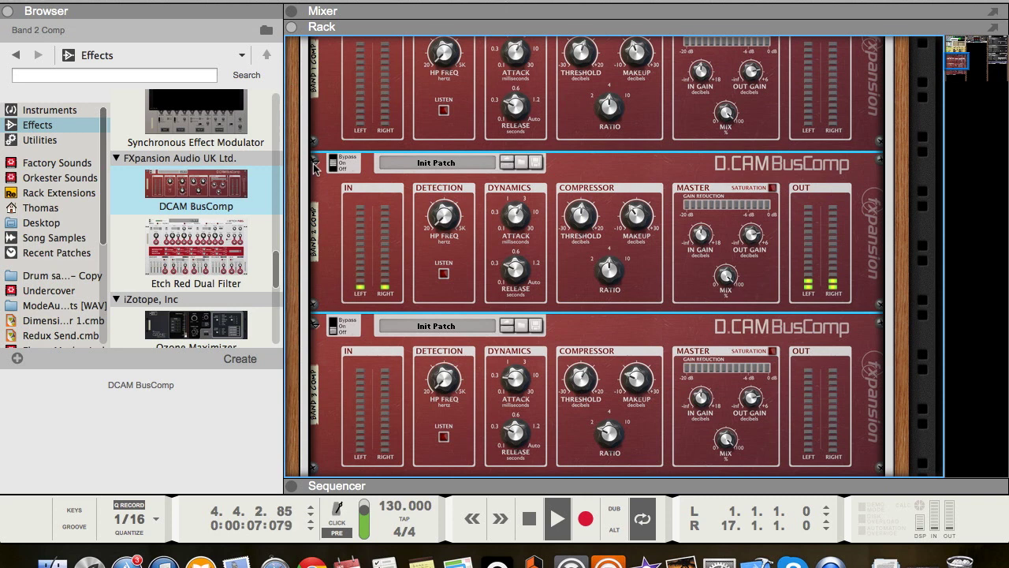
left_click(337, 164)
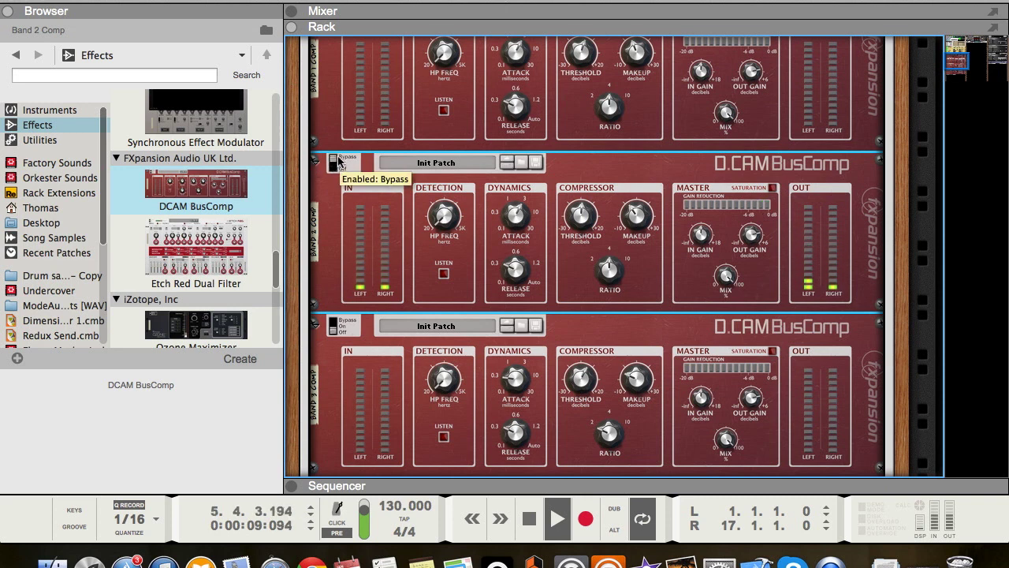
left_click(338, 163)
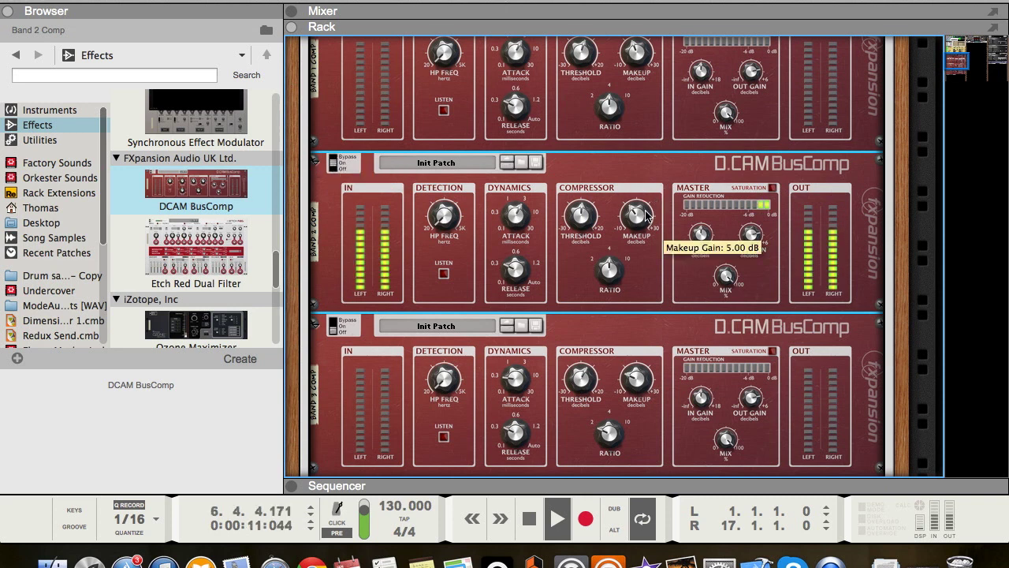
- Set Band 2's makeup to 6.23 dB, threshold to about -4 dB and attack to about 5 ms
left_click_drag(645, 213, 645, 210)
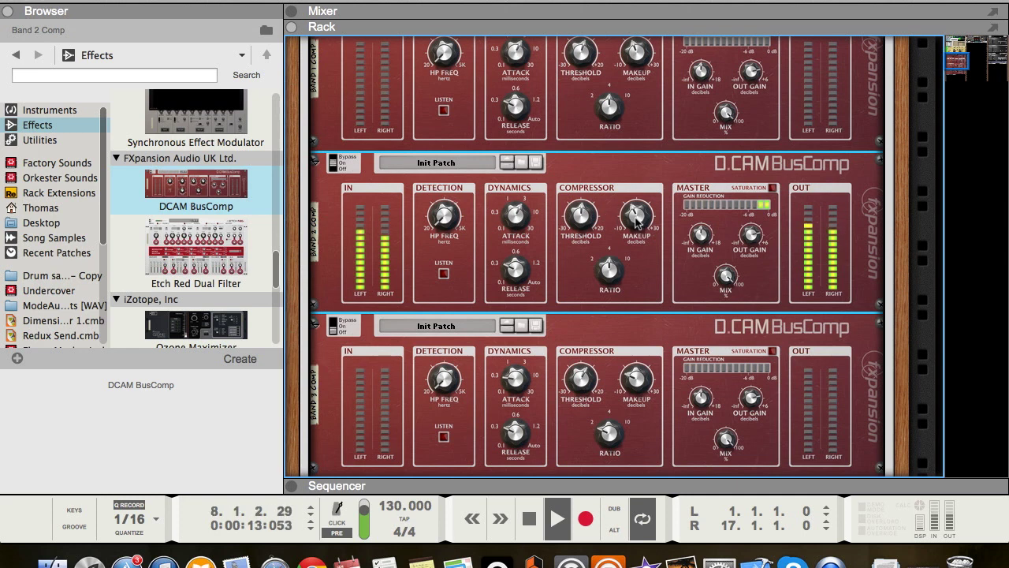
left_click_drag(588, 221, 588, 222)
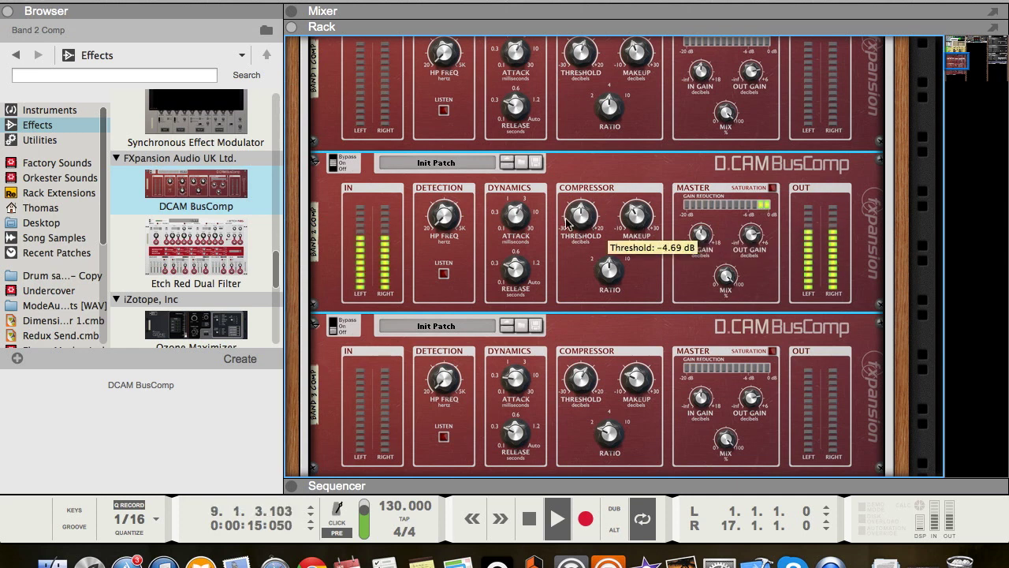
left_click_drag(521, 211, 520, 214)
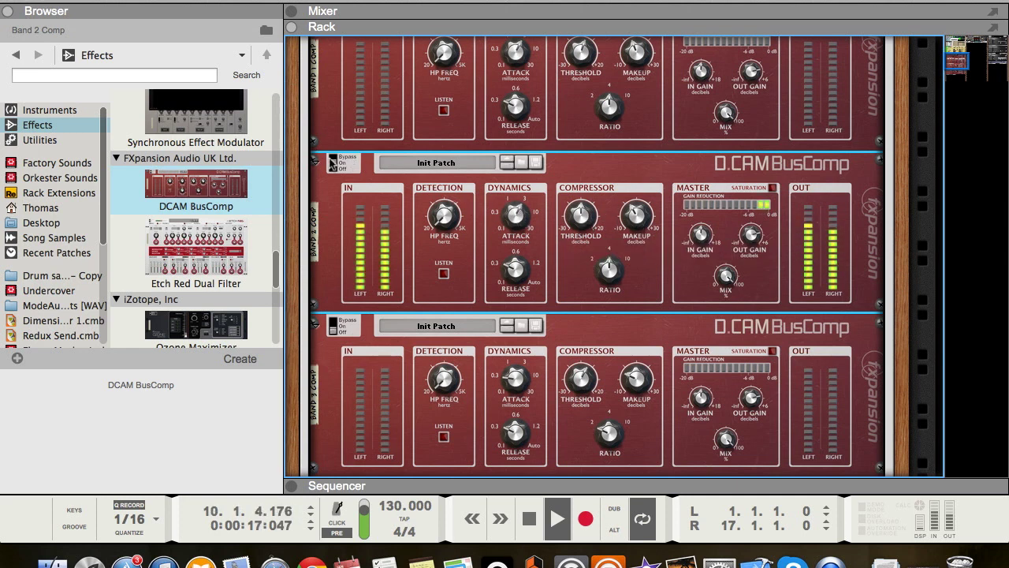
left_click(338, 161)
key("space")
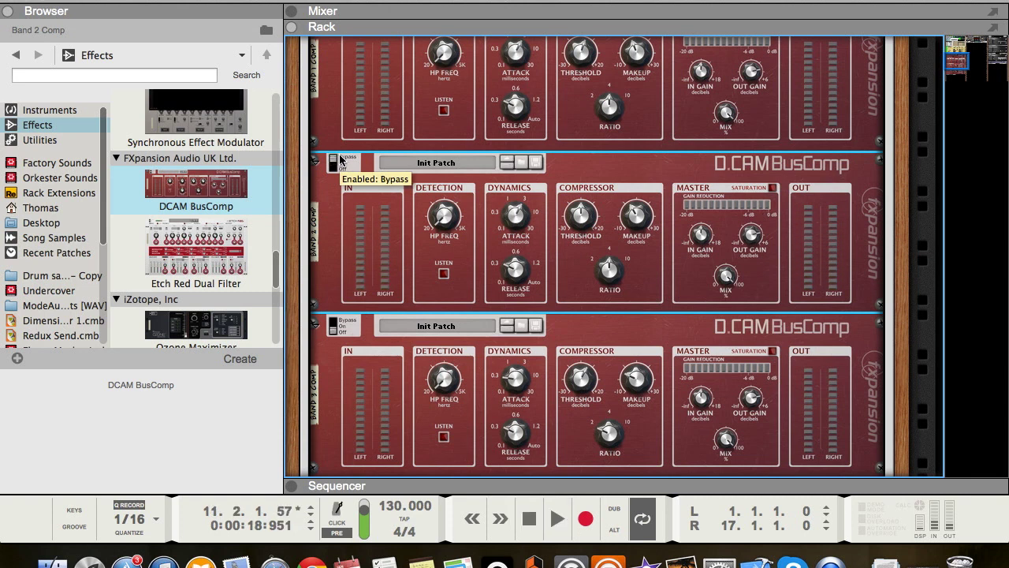
left_click(338, 161)
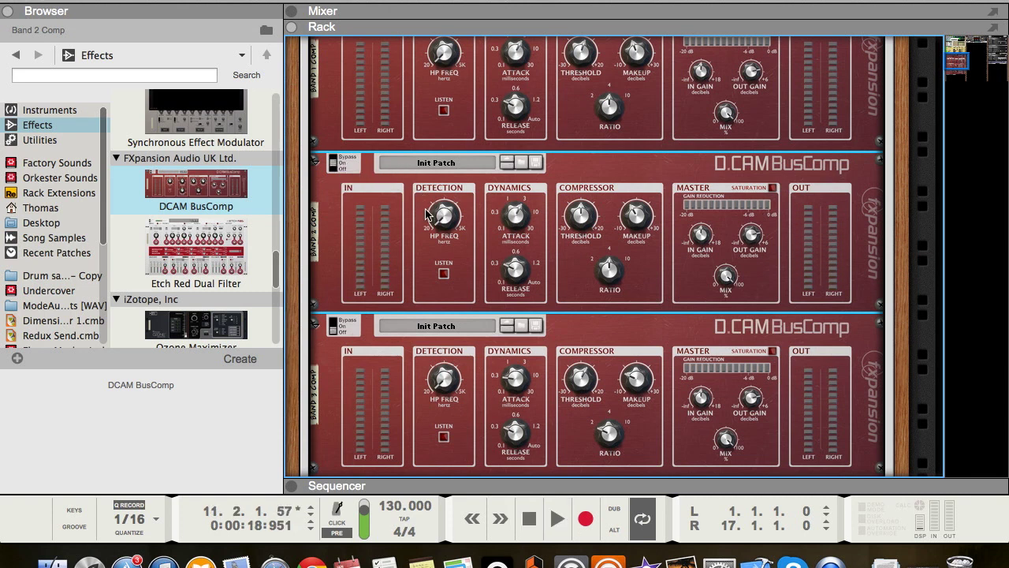
- Replay and compare Band 2 against bypass twice, then switch the compressor off
key("space")
left_click(338, 160)
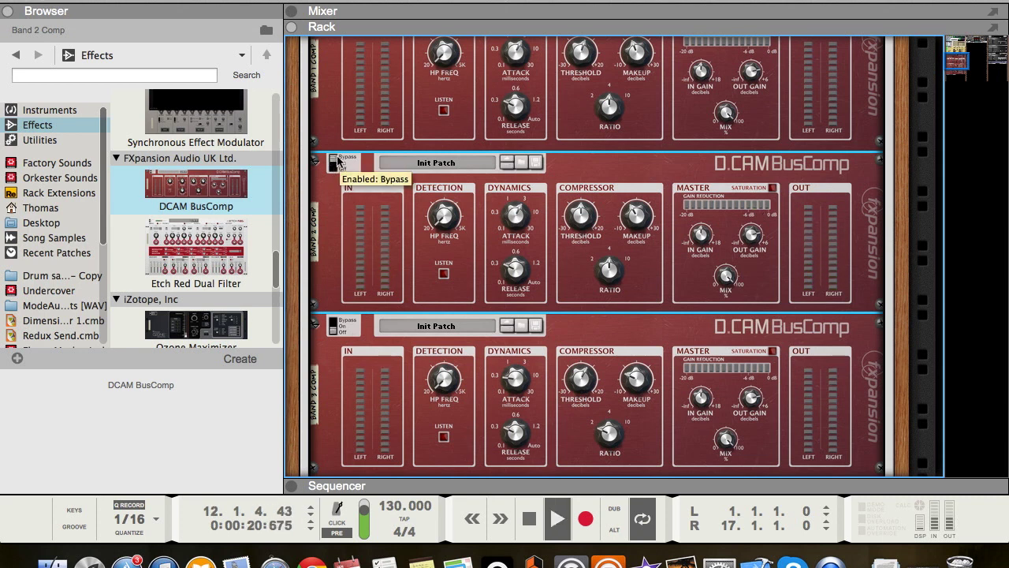
left_click(338, 161)
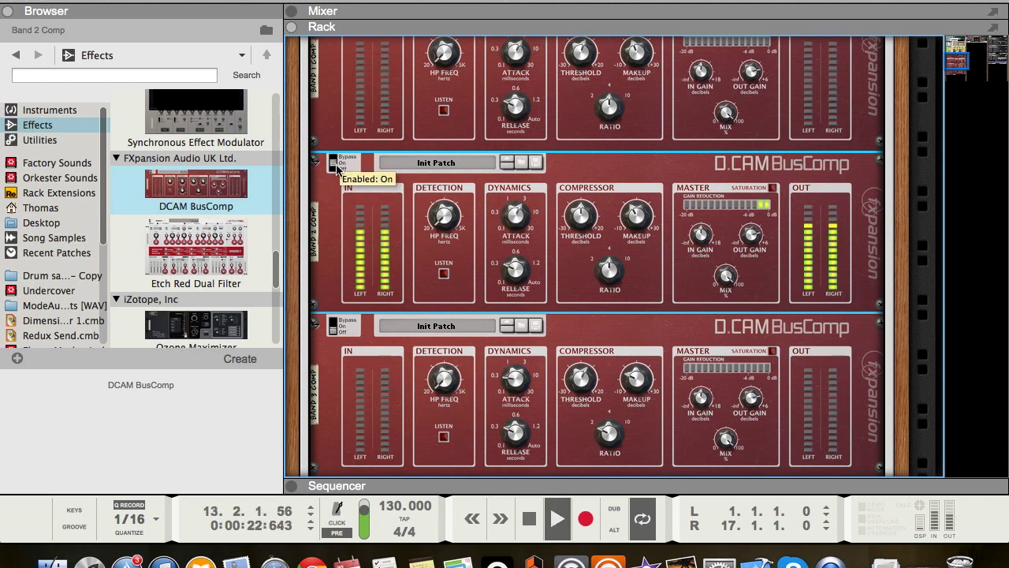
left_click(337, 162)
left_click(338, 161)
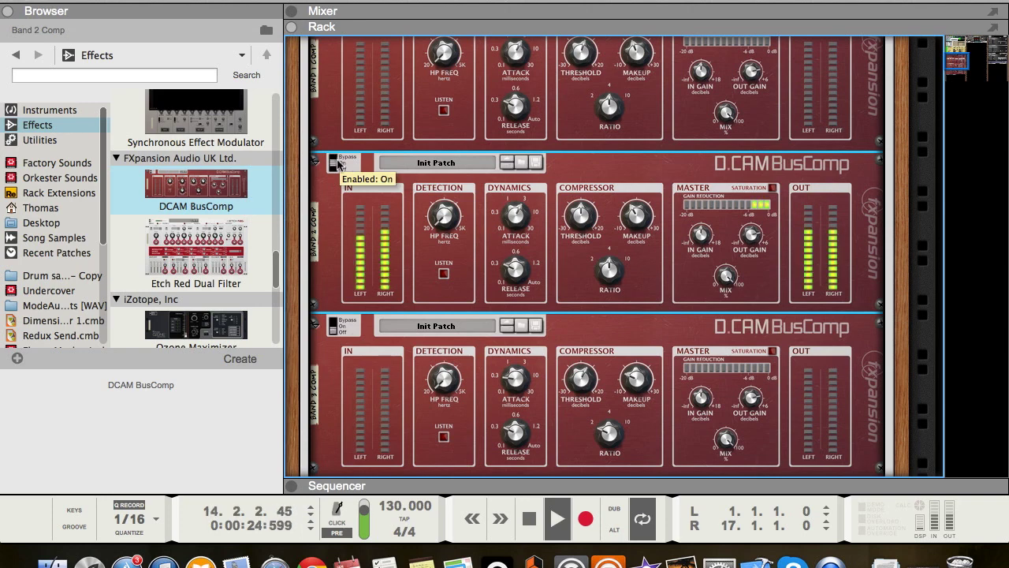
left_click(338, 162)
scroll(338, 182, "down", 3)
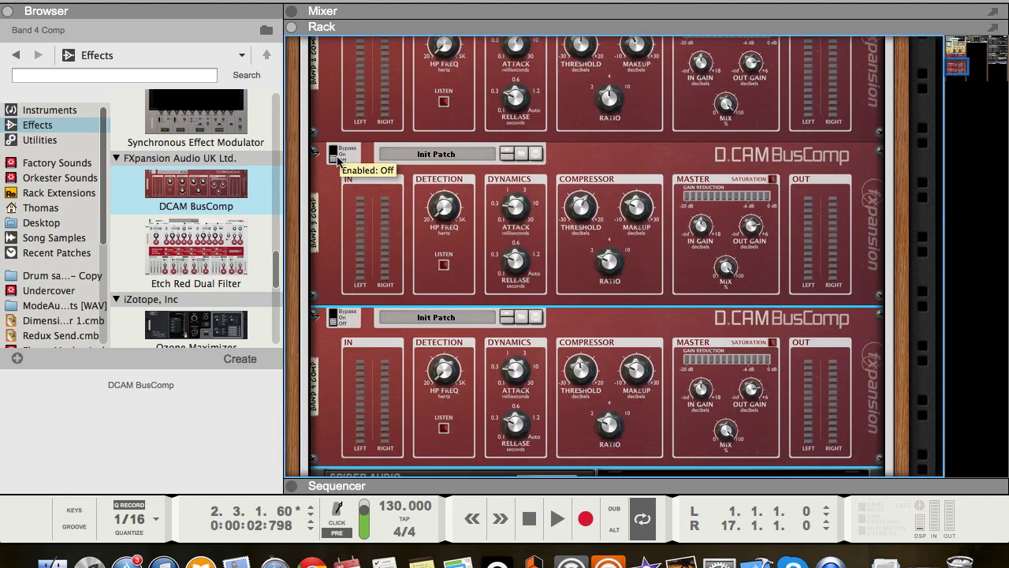
- Select Band 3 and set attack to 3 ms, threshold to -11.71 dB and makeup to 6.25 dB
left_click(337, 162)
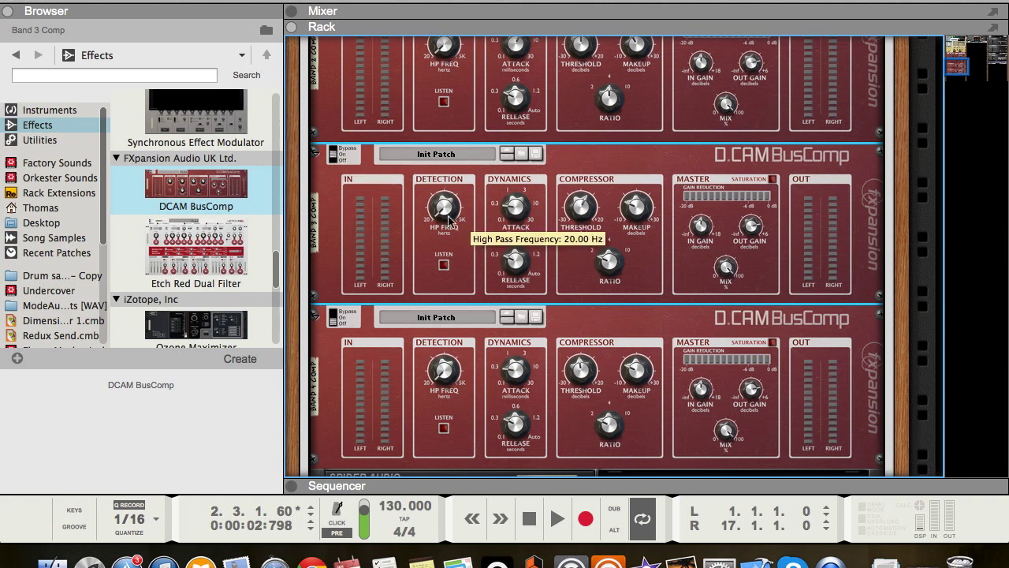
key("space")
left_click_drag(516, 216, 517, 193)
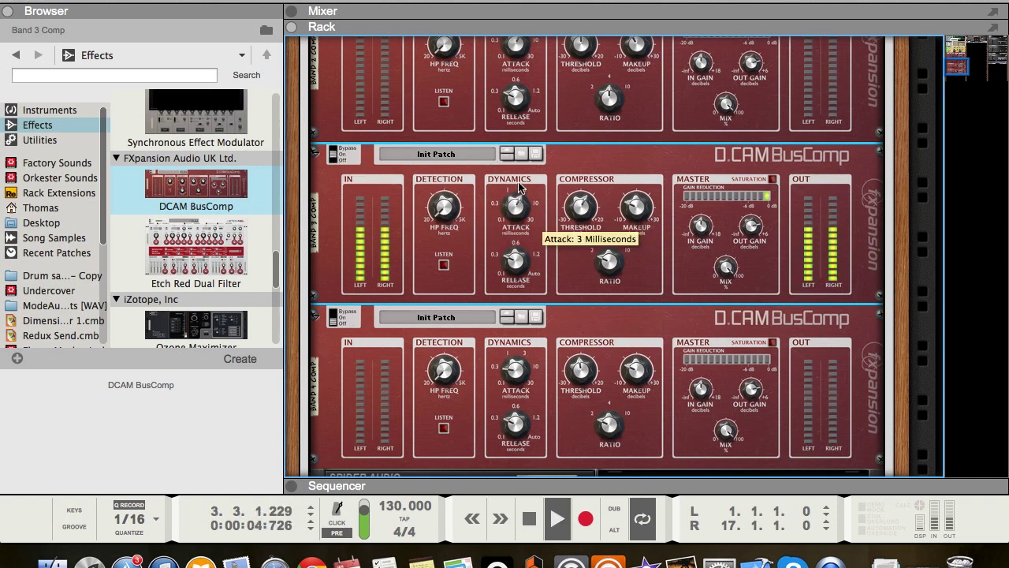
left_click_drag(579, 209, 576, 218)
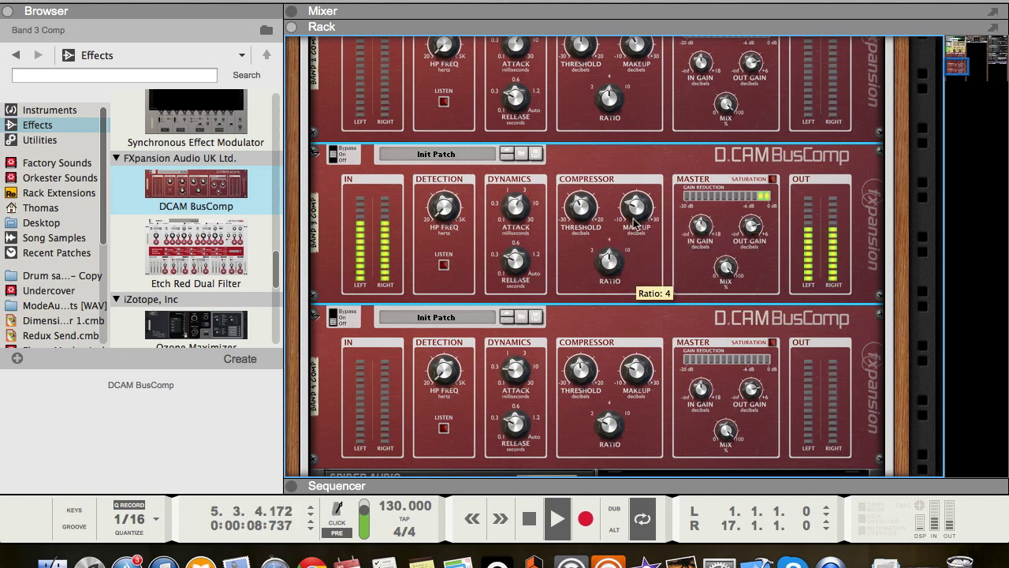
left_click_drag(635, 215, 583, 213)
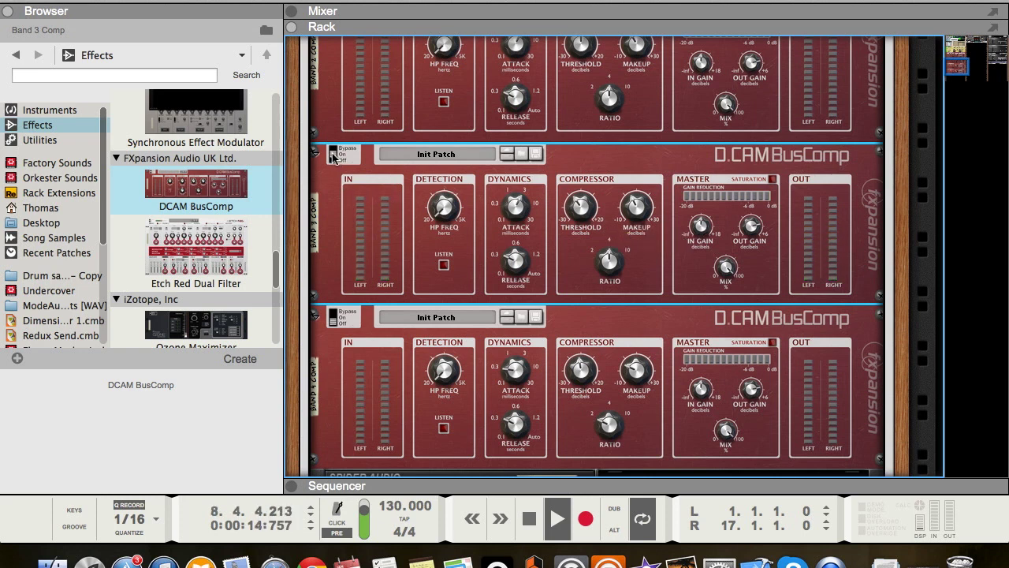
- Compare Band 3 on versus bypassed, stop playback, and switch the compressor off
left_click(332, 155)
left_click(334, 152)
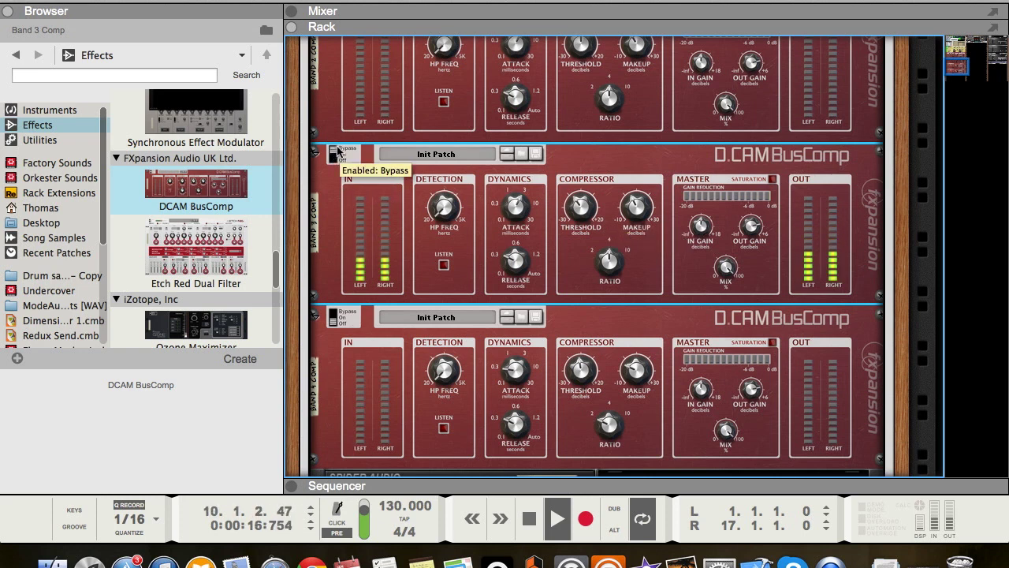
left_click(337, 155)
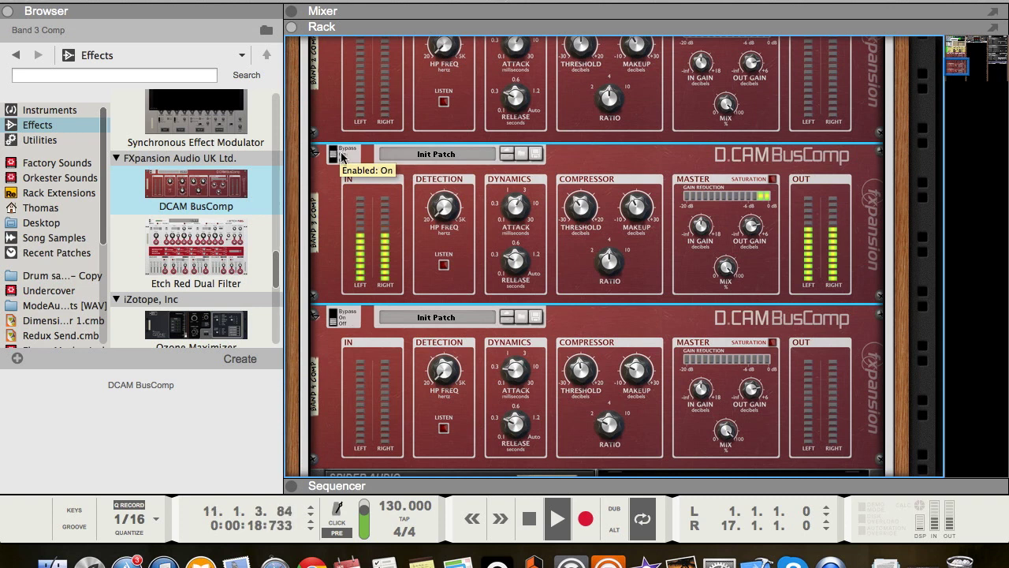
key("space")
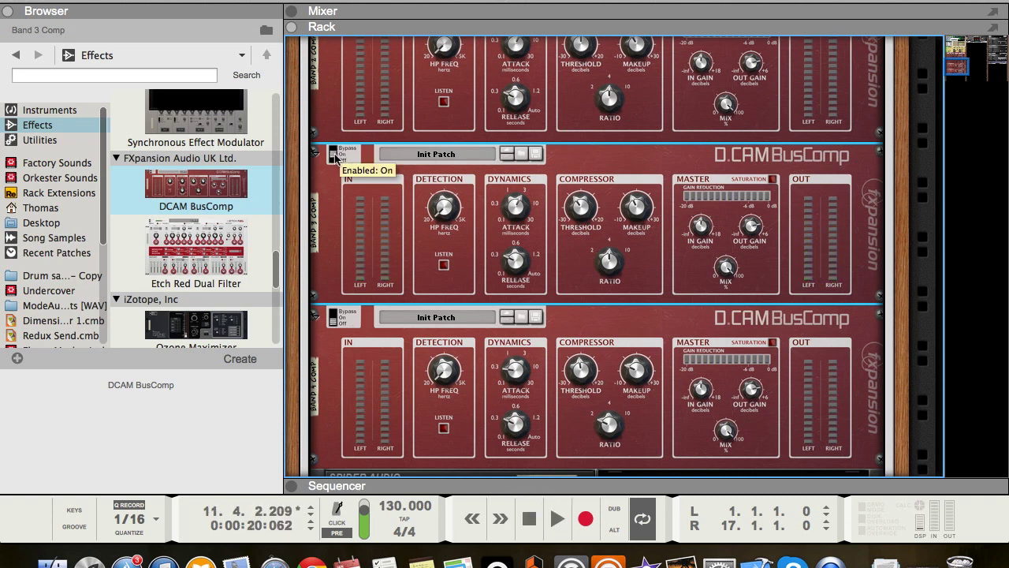
left_click(336, 157)
scroll(350, 229, "down", 2)
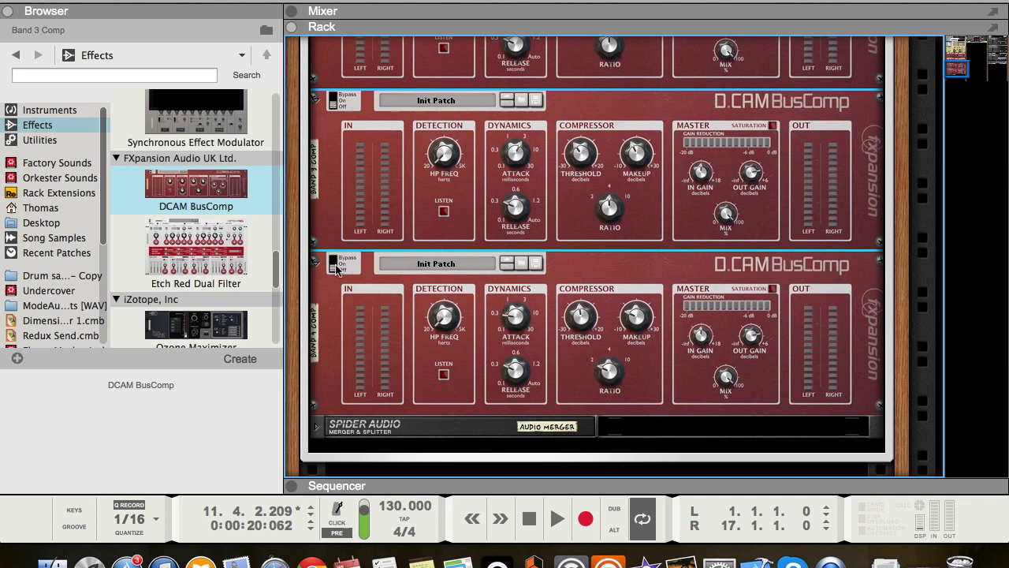
- Select Band 4 and, during playback, set threshold near -7 dB and makeup to 6.25 dB
left_click(335, 268)
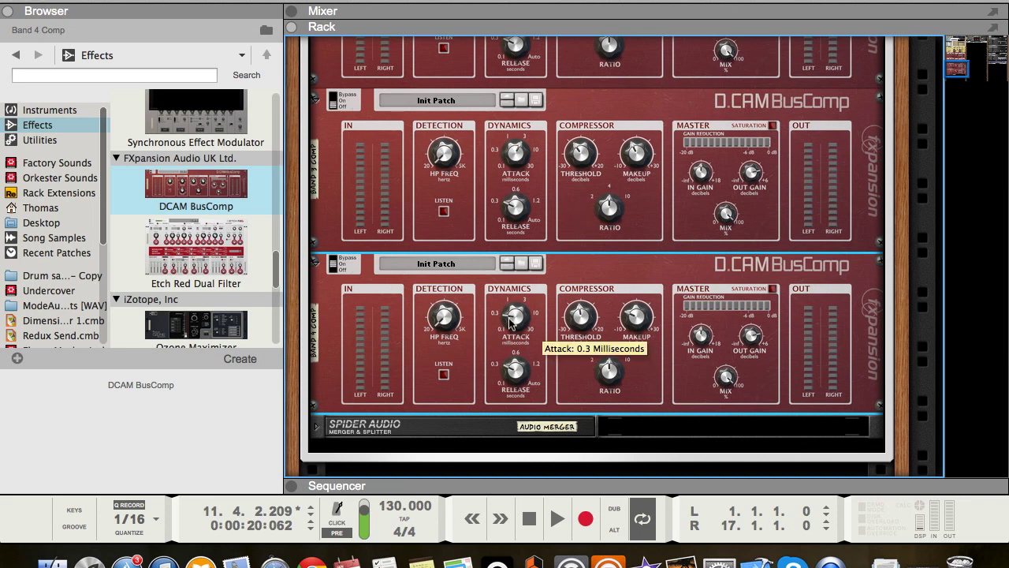
mouse_move(514, 367)
mouse_move(515, 325)
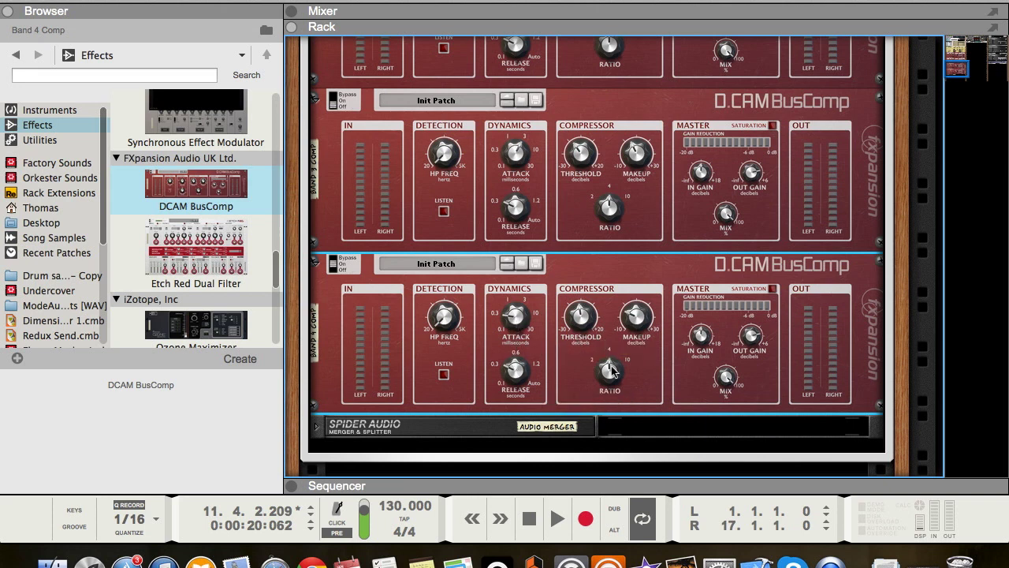
mouse_move(613, 372)
key("space")
left_click_drag(582, 317, 585, 318)
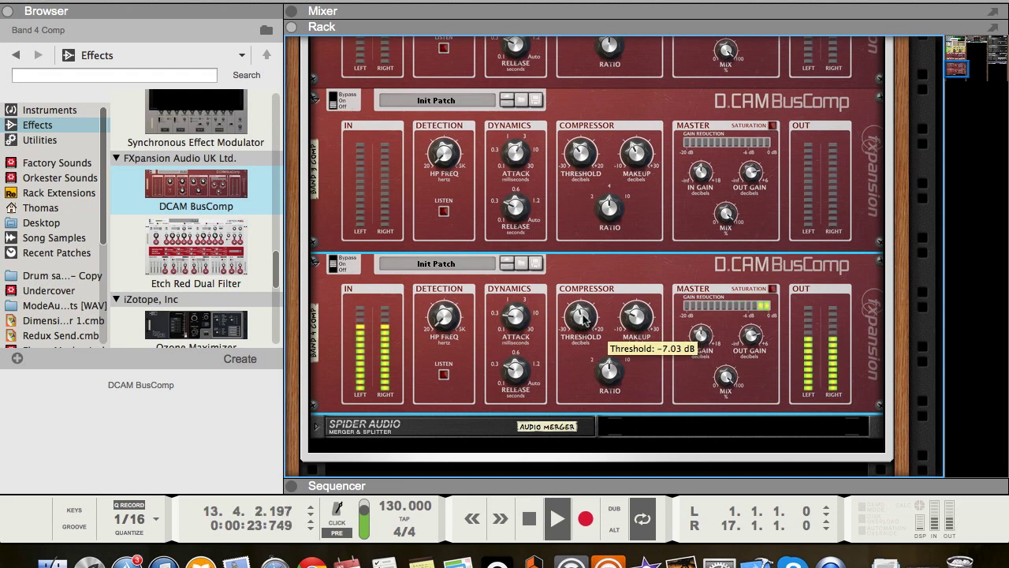
left_click_drag(645, 323, 644, 314)
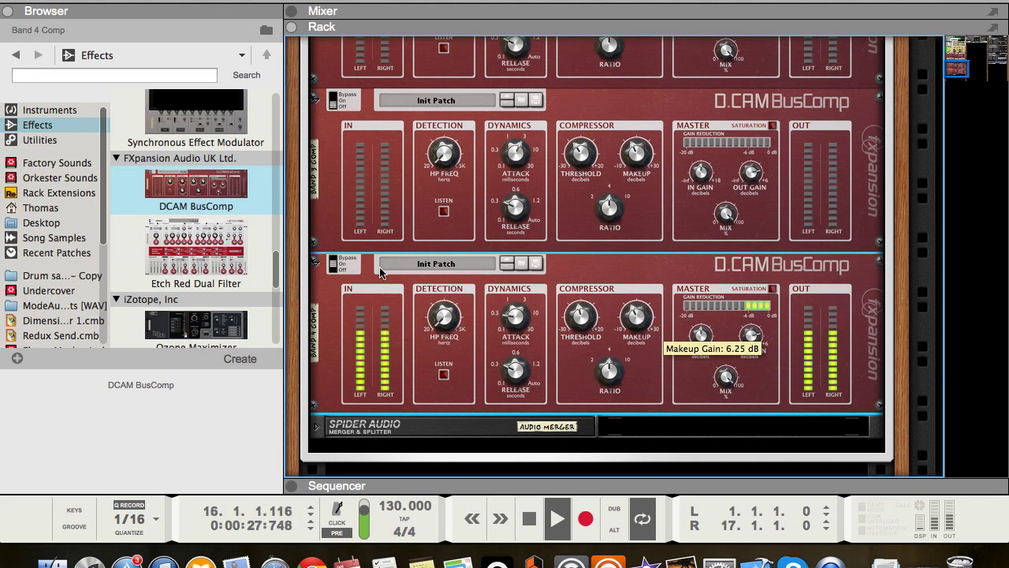
- Compare Band 4 bypassed versus on, then stop playback
left_click(335, 263)
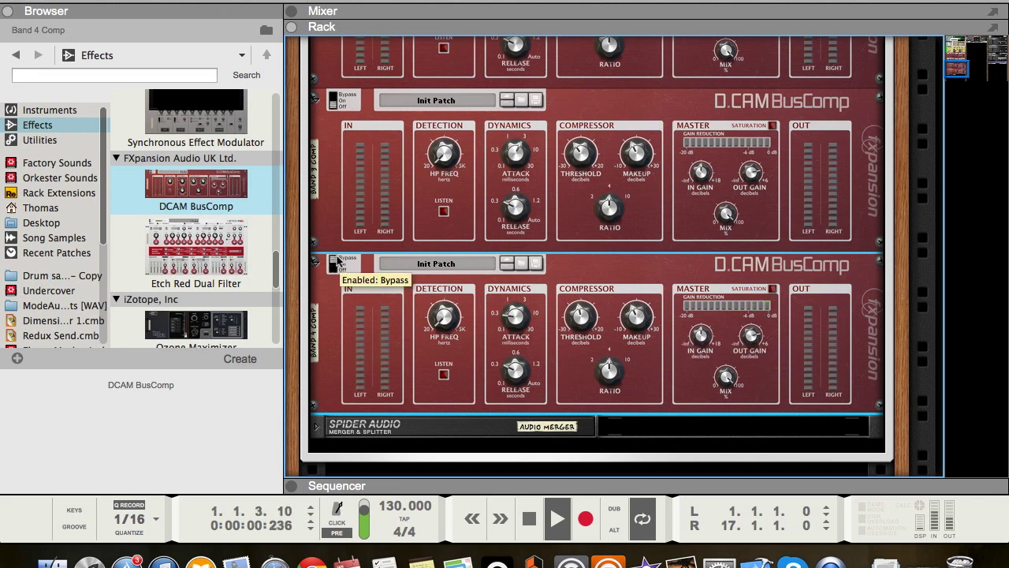
left_click(337, 262)
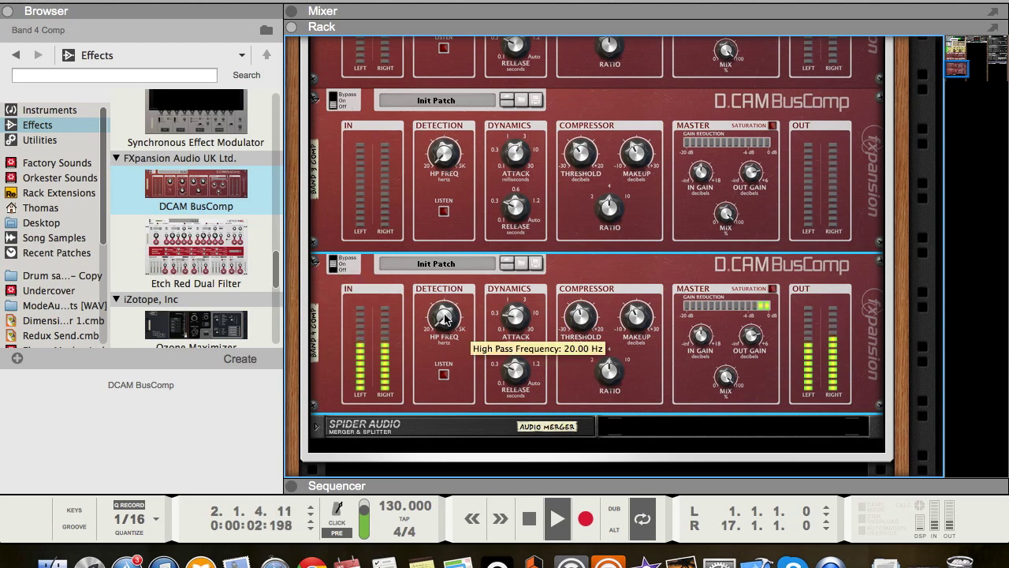
key("space")
scroll(351, 306, "up", 3)
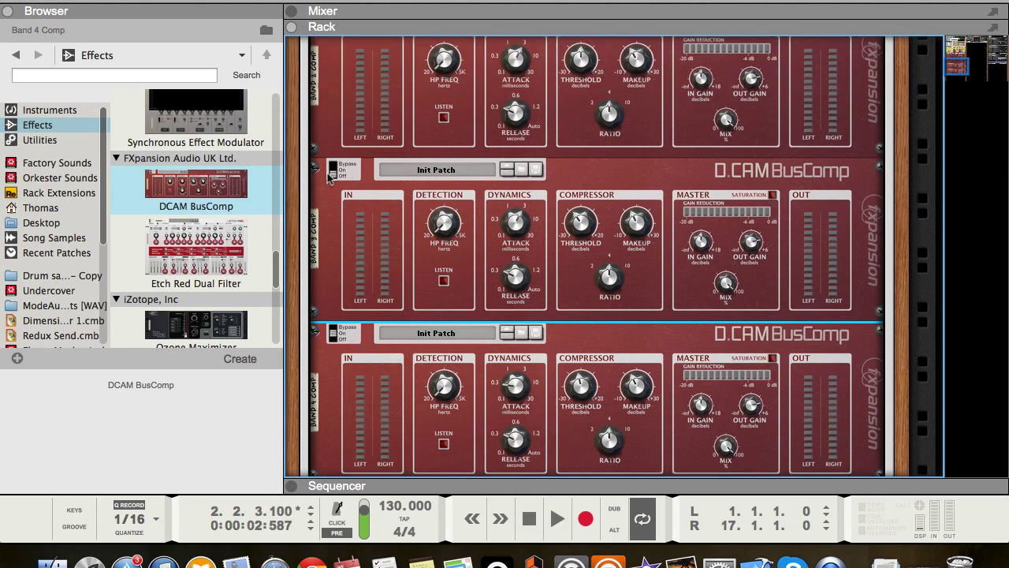
- Select the Band 3 compressor, then the Band 2 compressor, moving up the rack
left_click(329, 175)
scroll(352, 266, "up", 12)
left_click(353, 272)
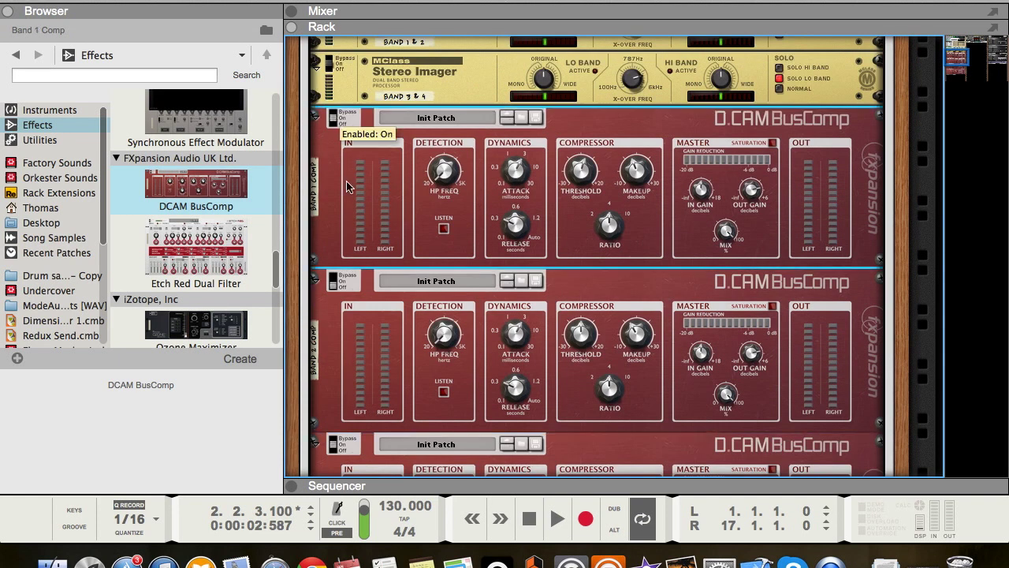
- Bypass the Bass Sample track's whole 4 Band Compression insert and rewind the song to the start
scroll(396, 288, "up", 11)
scroll(396, 288, "up", 2)
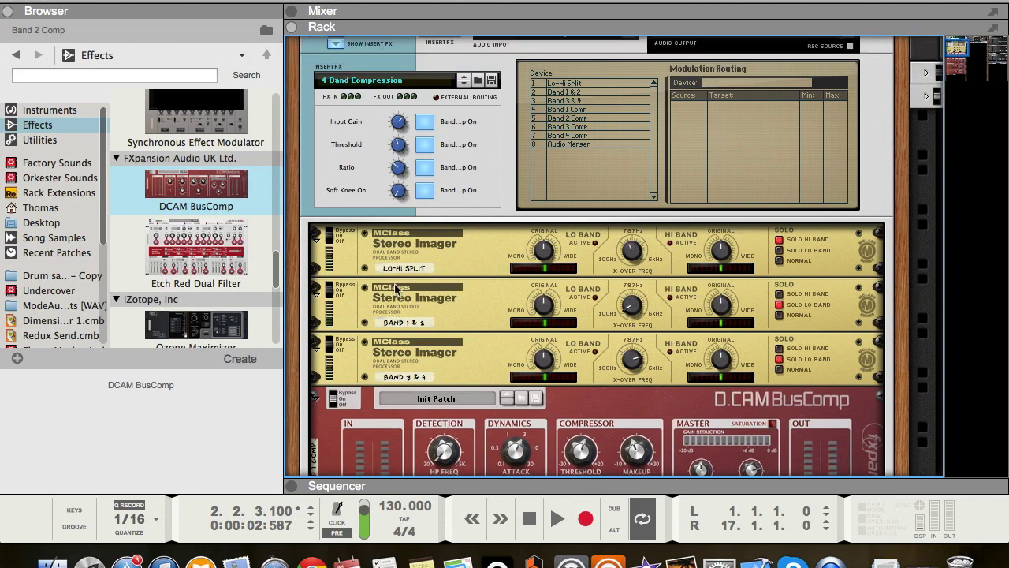
scroll(397, 288, "up", 2)
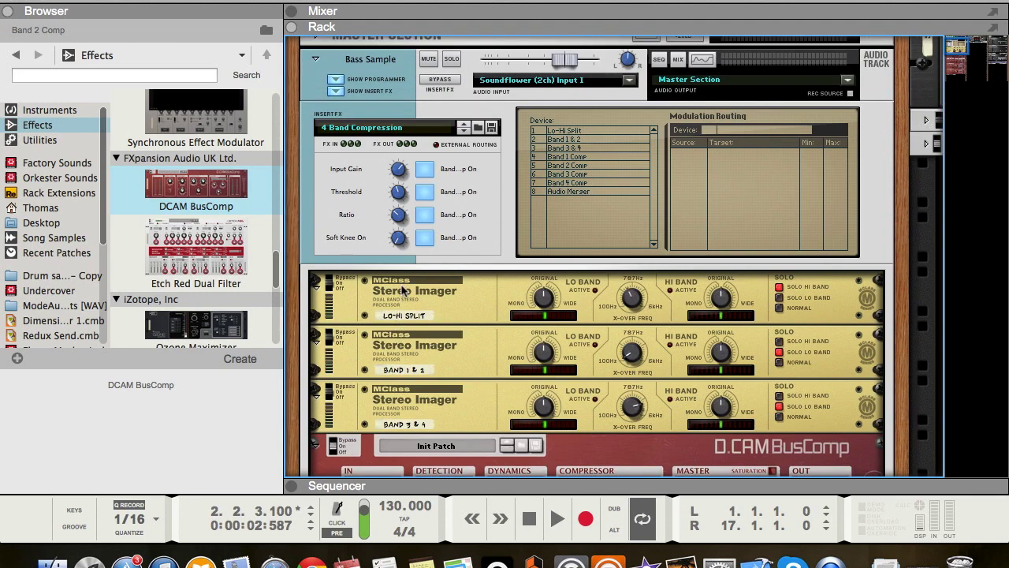
left_click(440, 80)
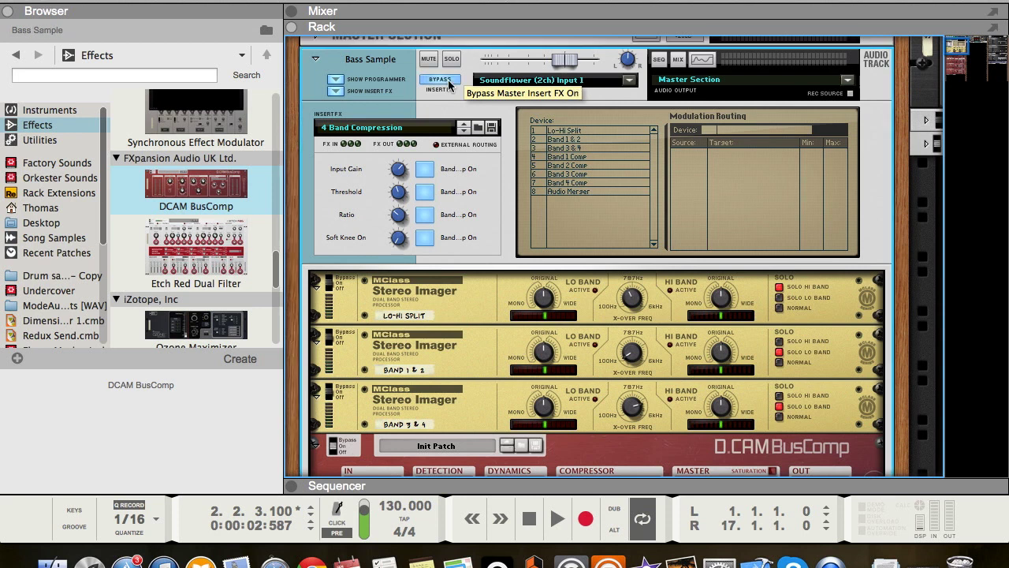
left_click(530, 520)
- Play the bass, re-enable the 4 Band Compression insert, then stop and rewind to the start
key("space")
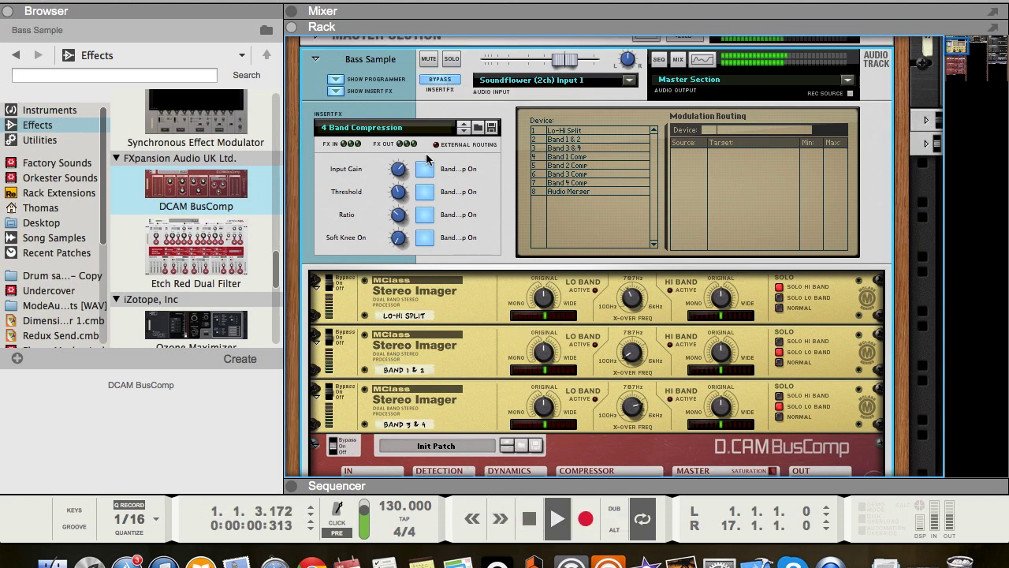
left_click(441, 80)
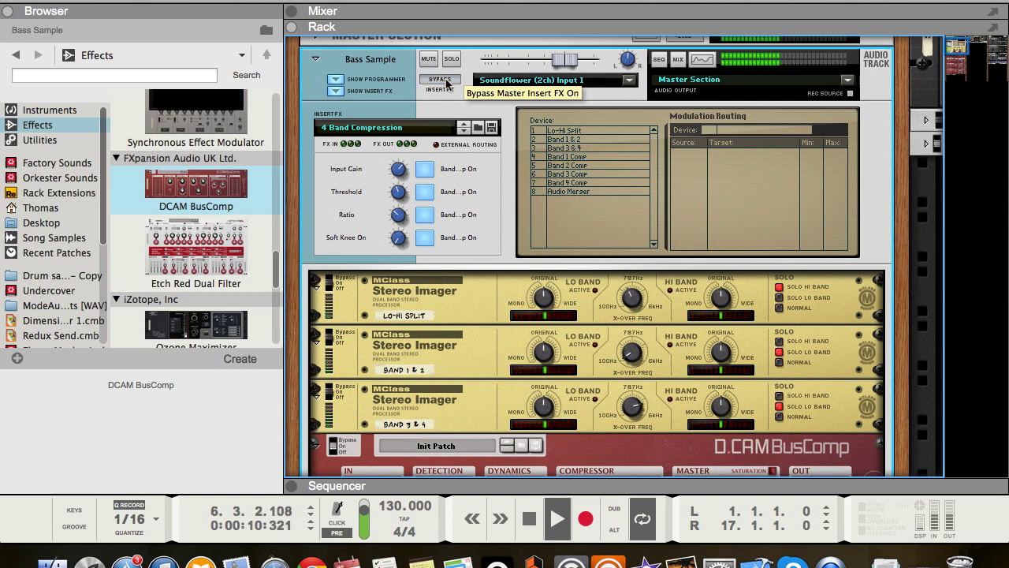
key("space")
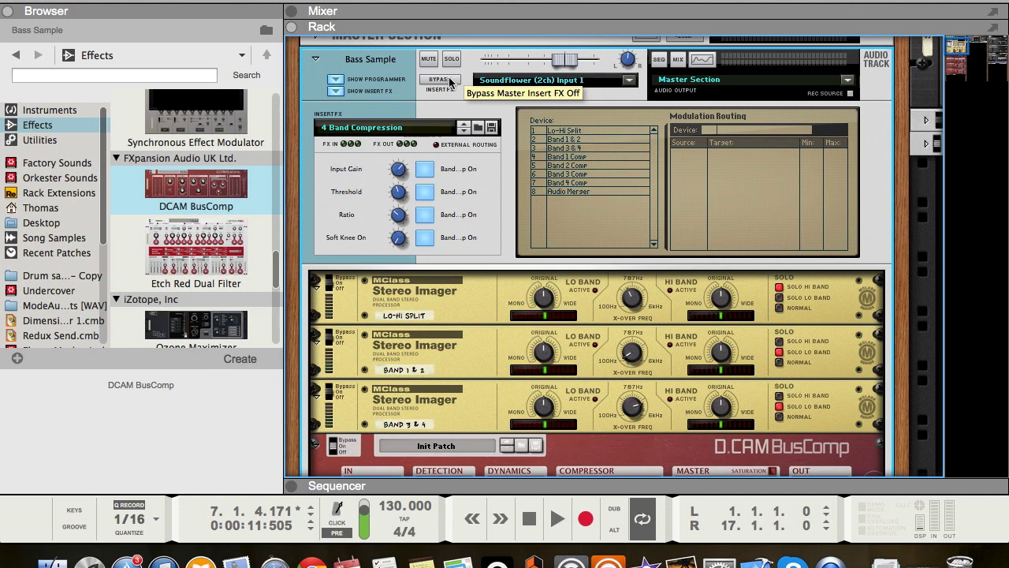
left_click(537, 523)
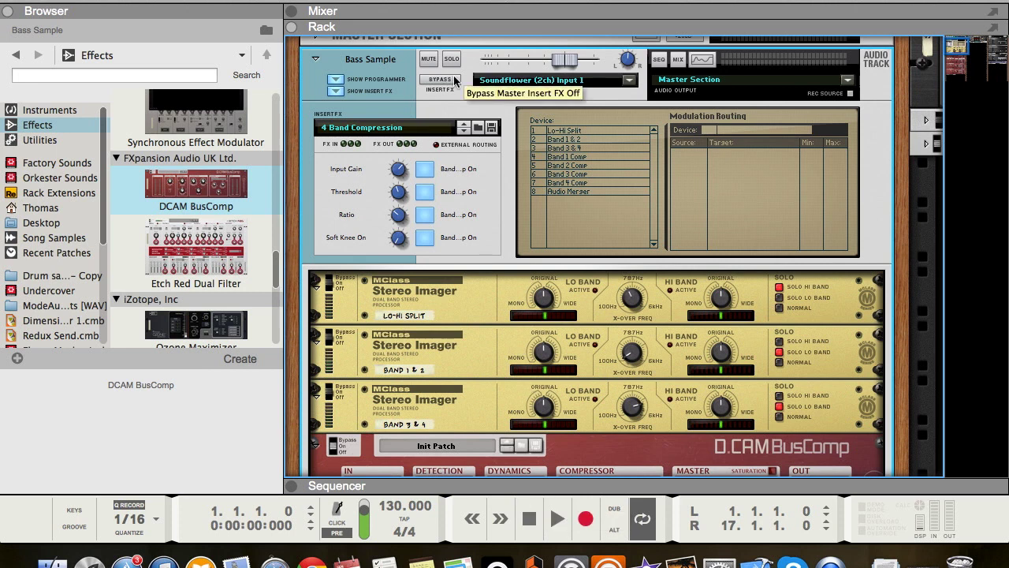
- During playback, A/B the compression insert against bypass twice, leaving it active, then stop
key("space")
left_click(449, 79)
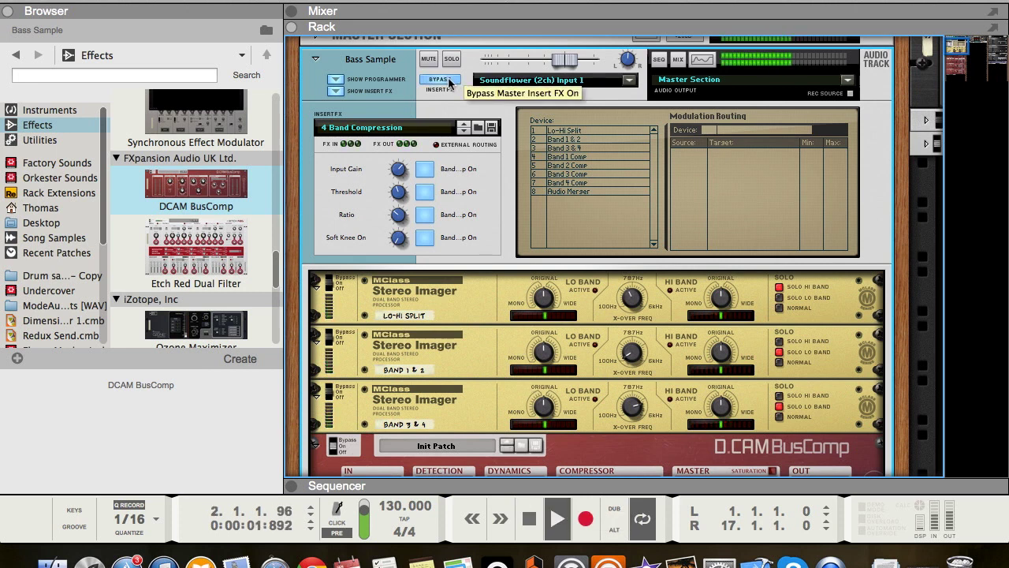
left_click(448, 79)
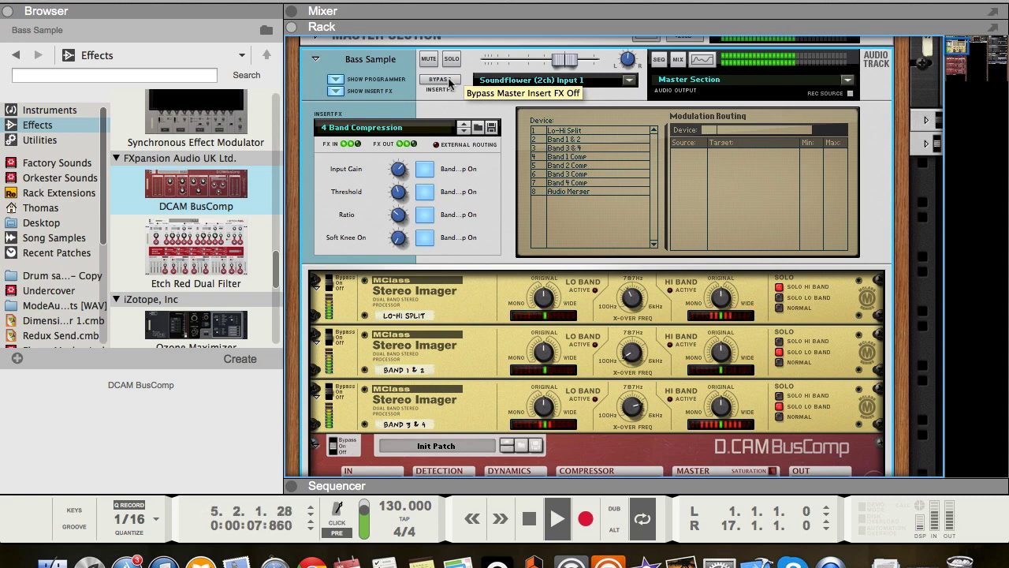
left_click(448, 79)
left_click(448, 79)
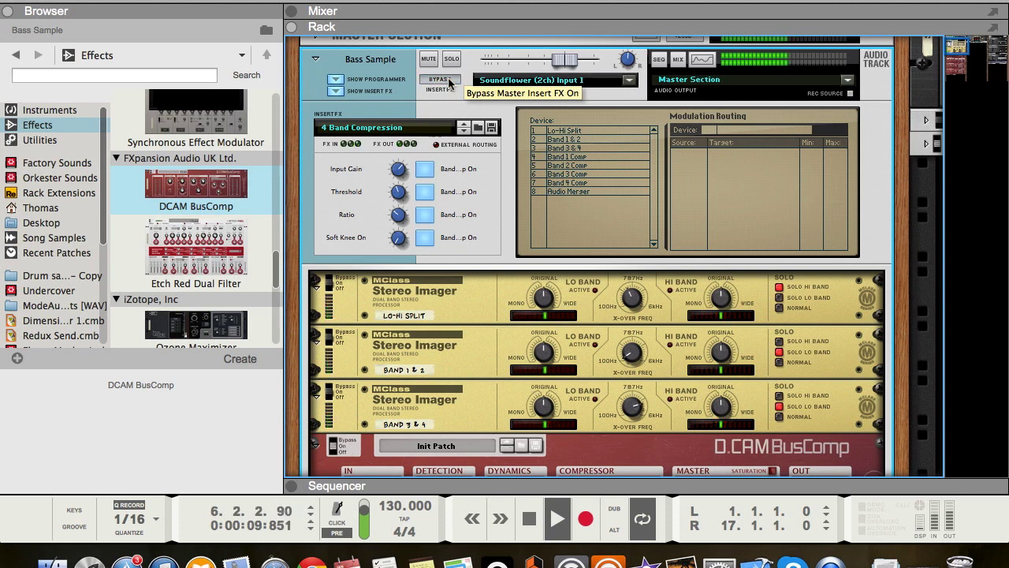
key("space")
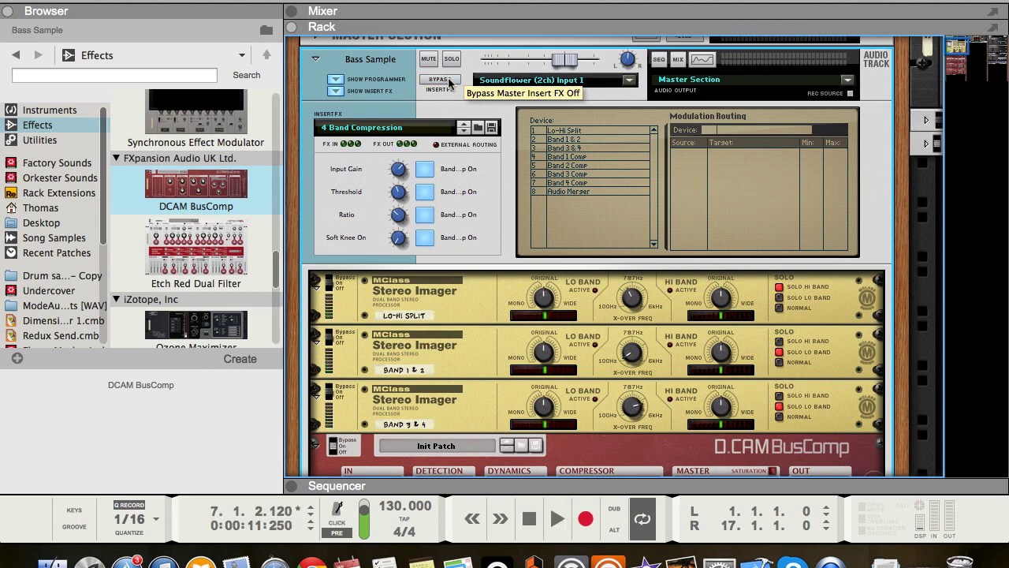